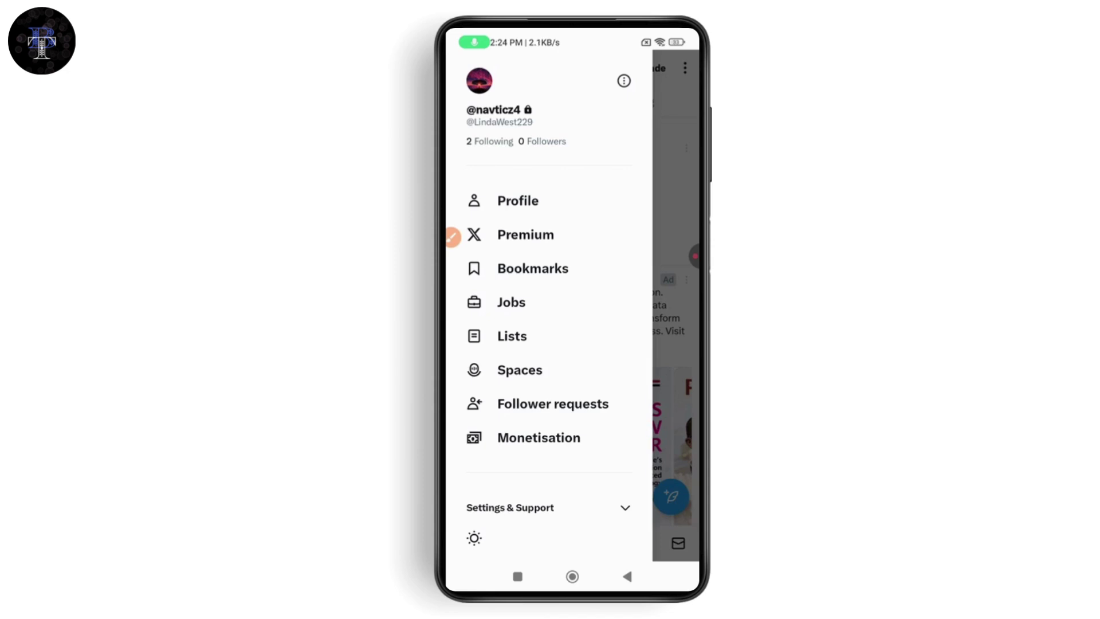
- Close the account panel and look at the timeline settings before returning to the feed
key("Escape")
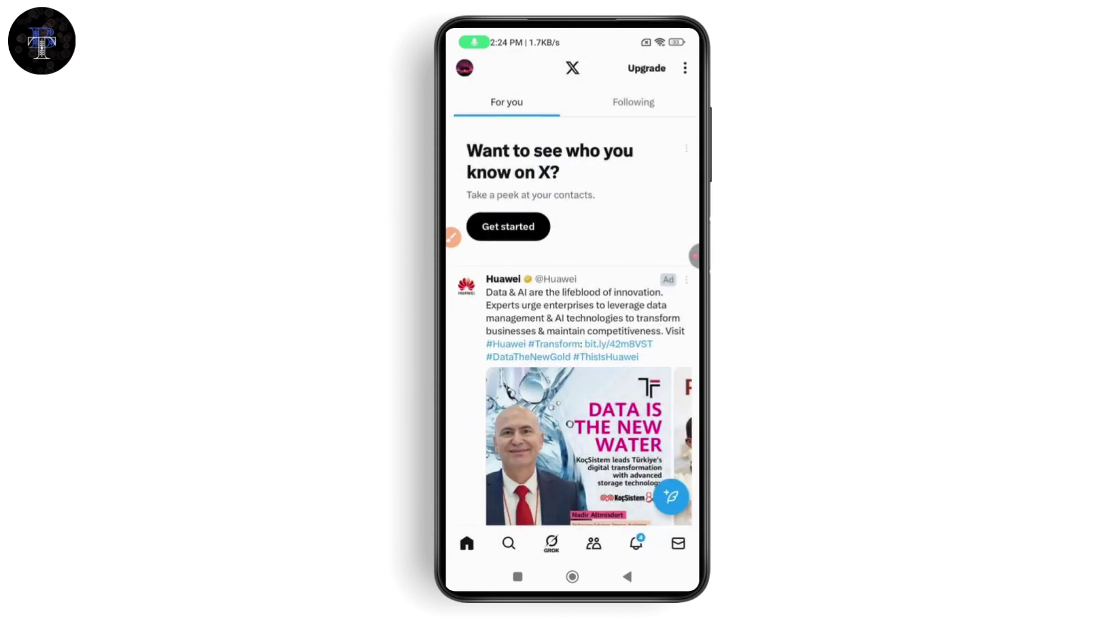
left_click(685, 68)
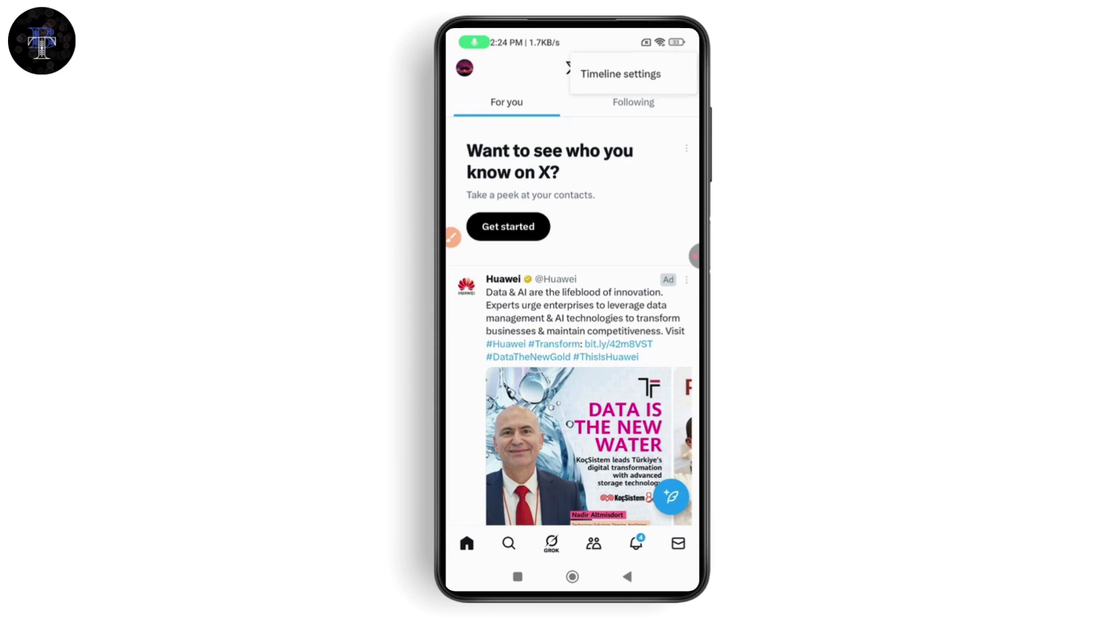
left_click(621, 73)
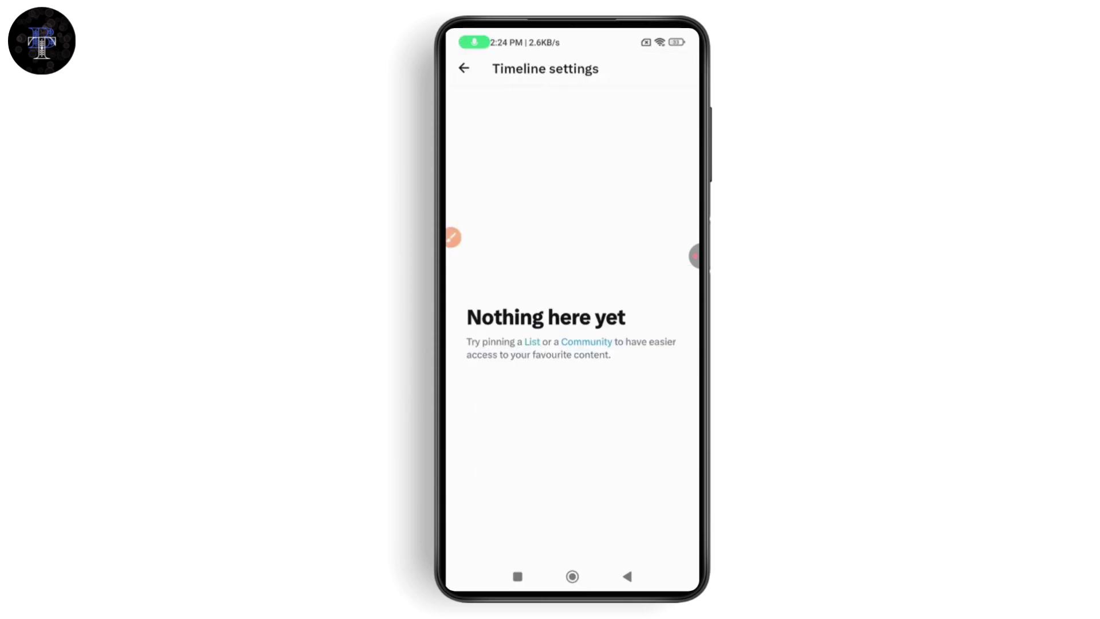
left_click(465, 68)
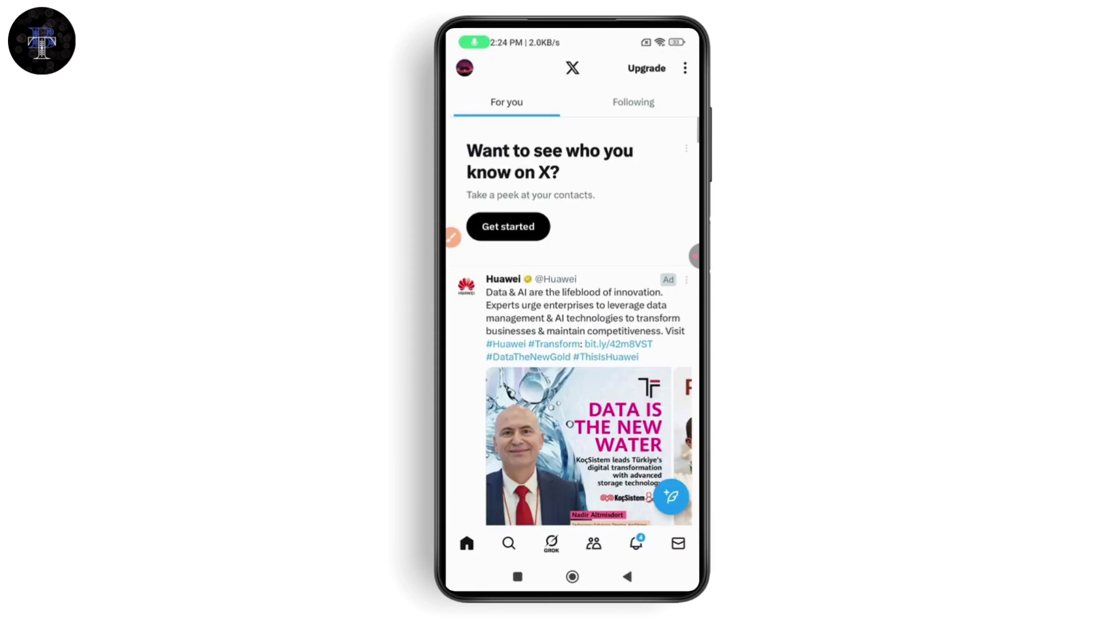
- Switch between the Following and For you feeds, ending on For you
left_click(634, 102)
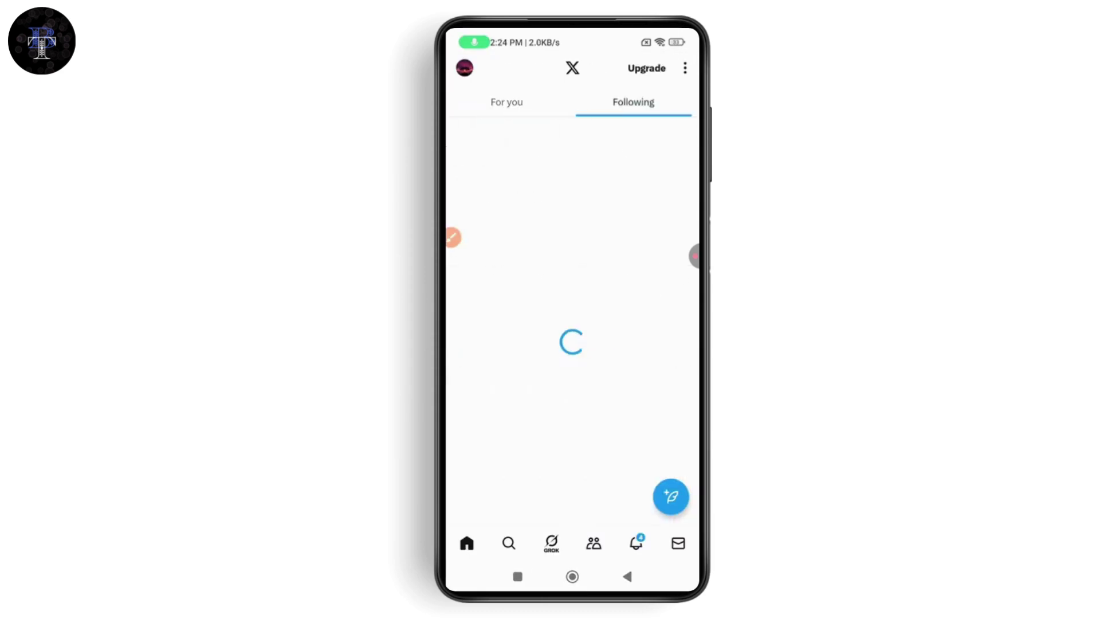
left_click(506, 102)
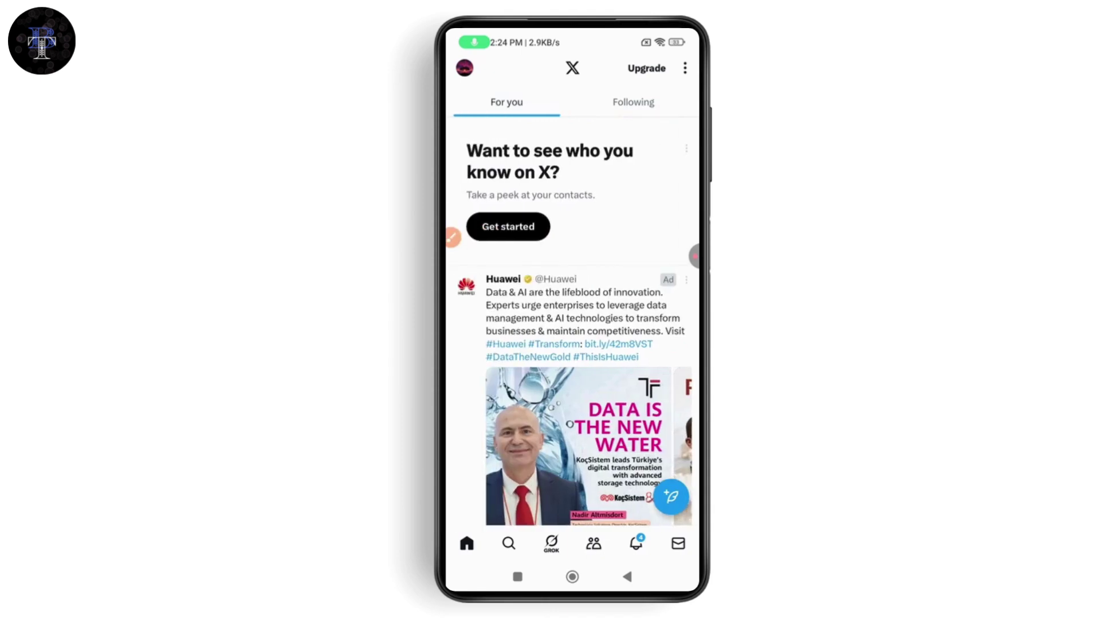
left_click(634, 102)
scroll(571, 344, "down", 2)
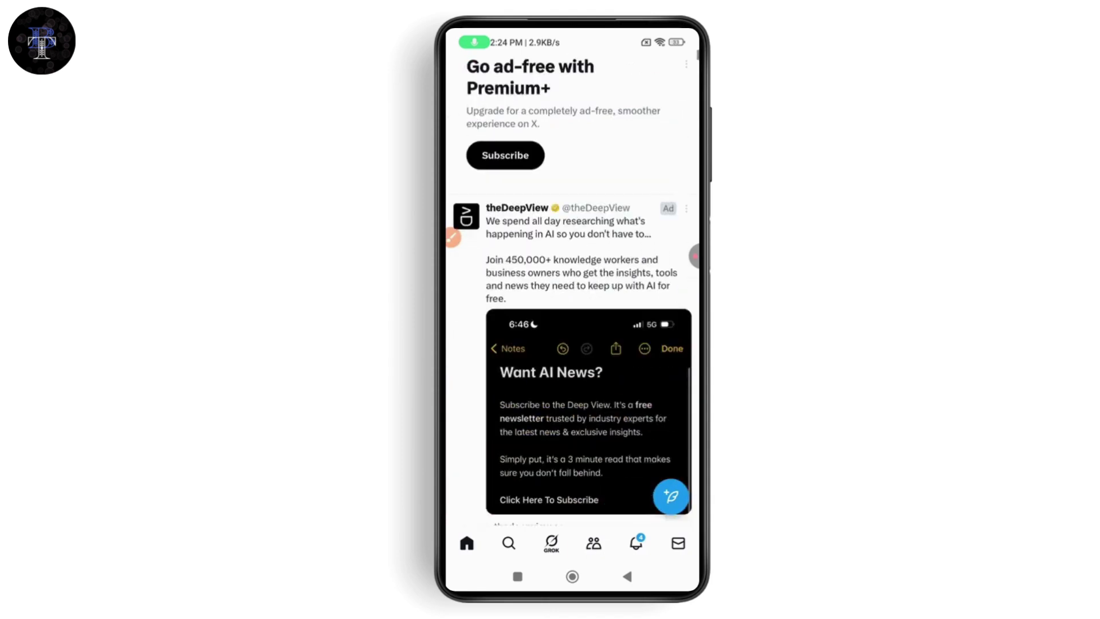
scroll(571, 344, "down", 3)
scroll(571, 344, "up", 3)
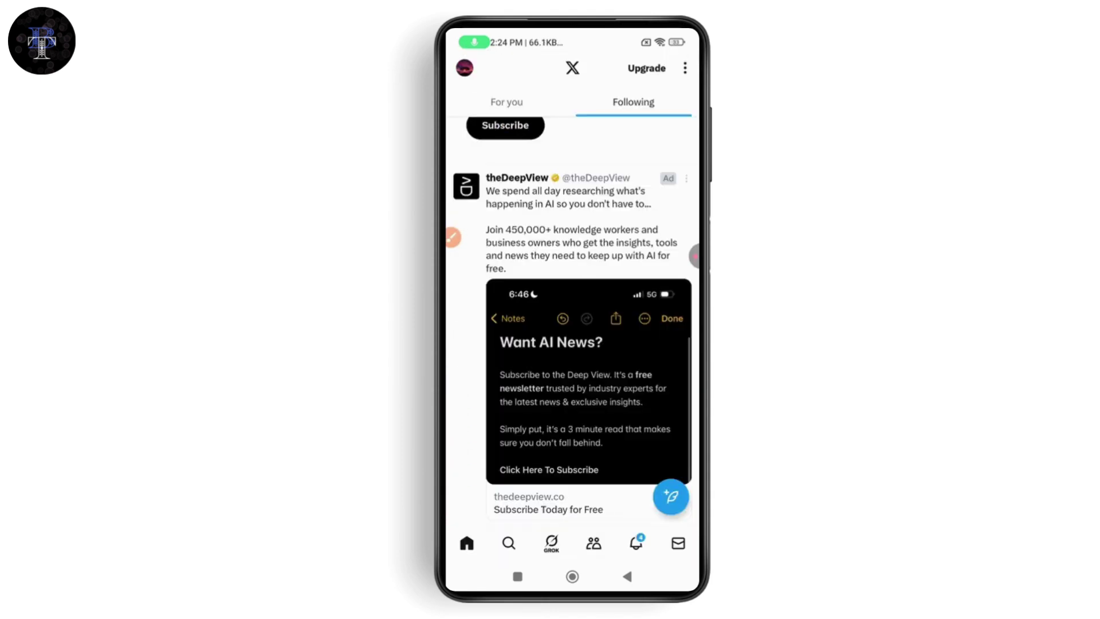
scroll(572, 344, "up", 2)
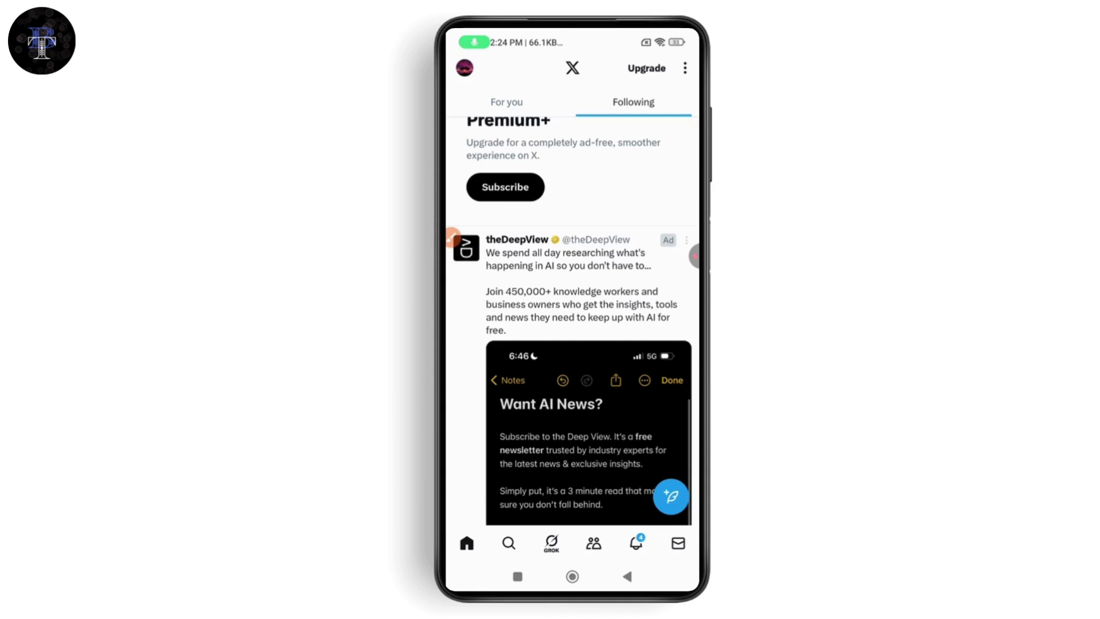
left_click(507, 102)
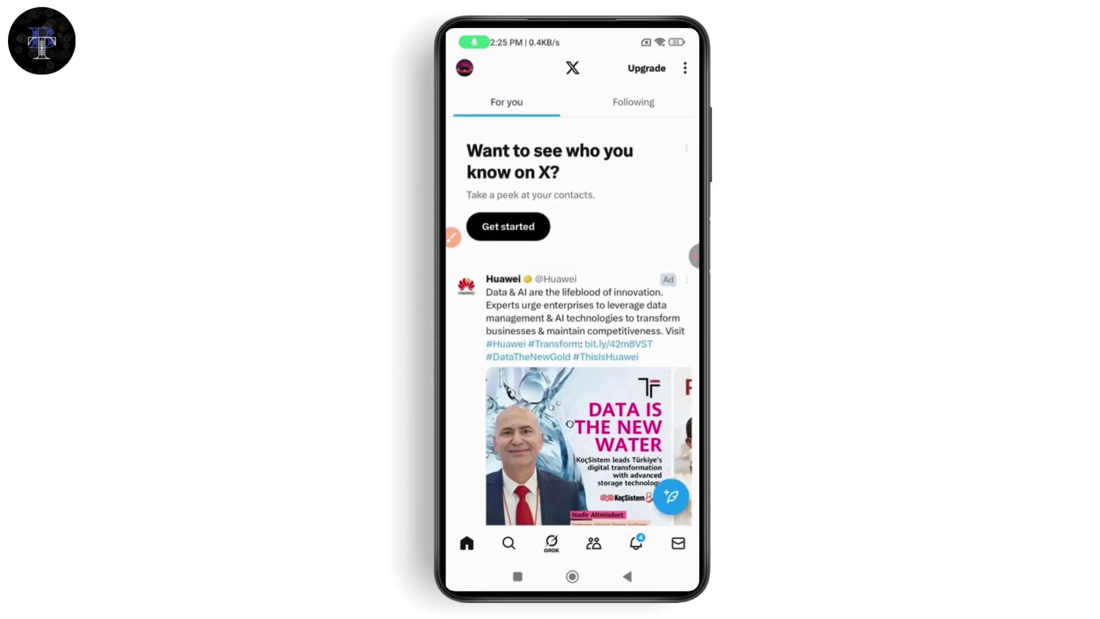
left_click(467, 544)
scroll(572, 344, "down", 10)
scroll(573, 343, "up", 10)
- Search 'niki', view the Niki profile, then browse Explore's Sports and News topics
left_click(508, 544)
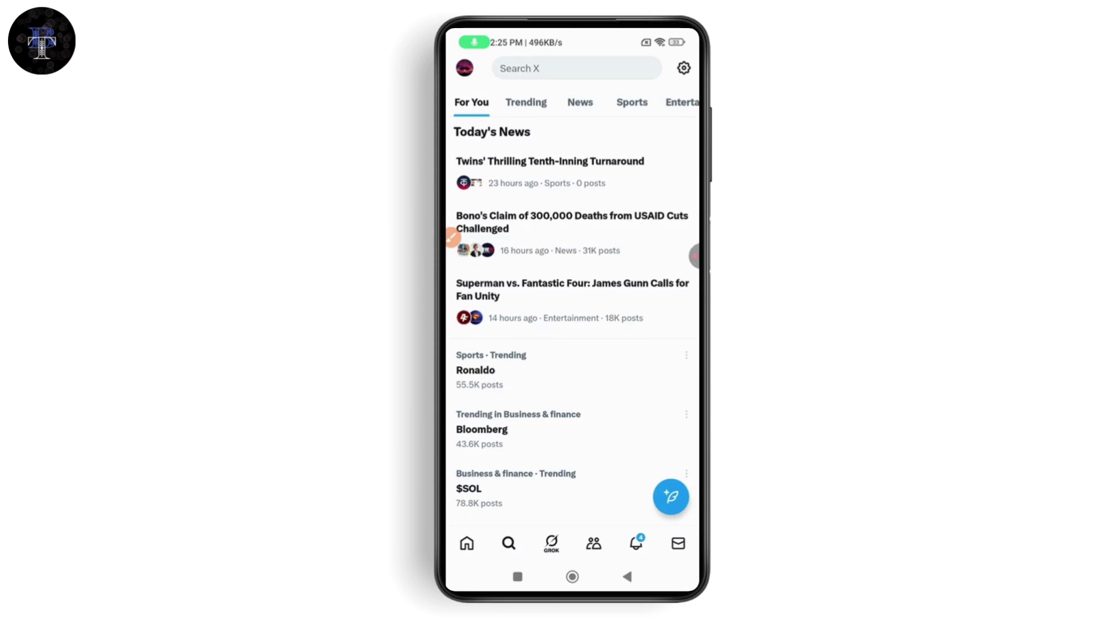
left_click(567, 68)
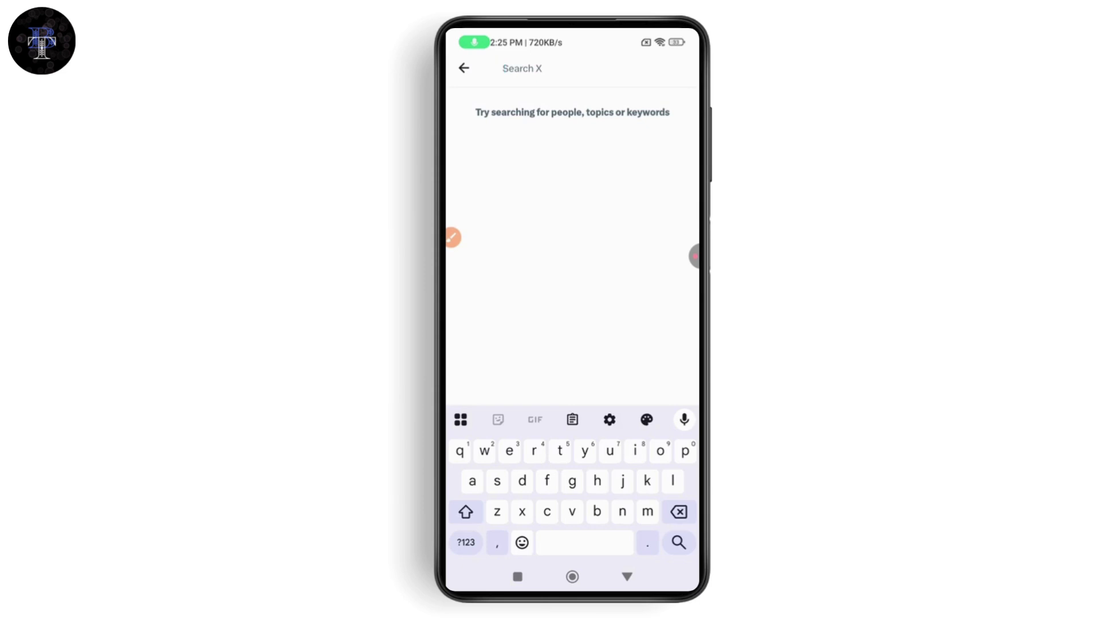
type("niki")
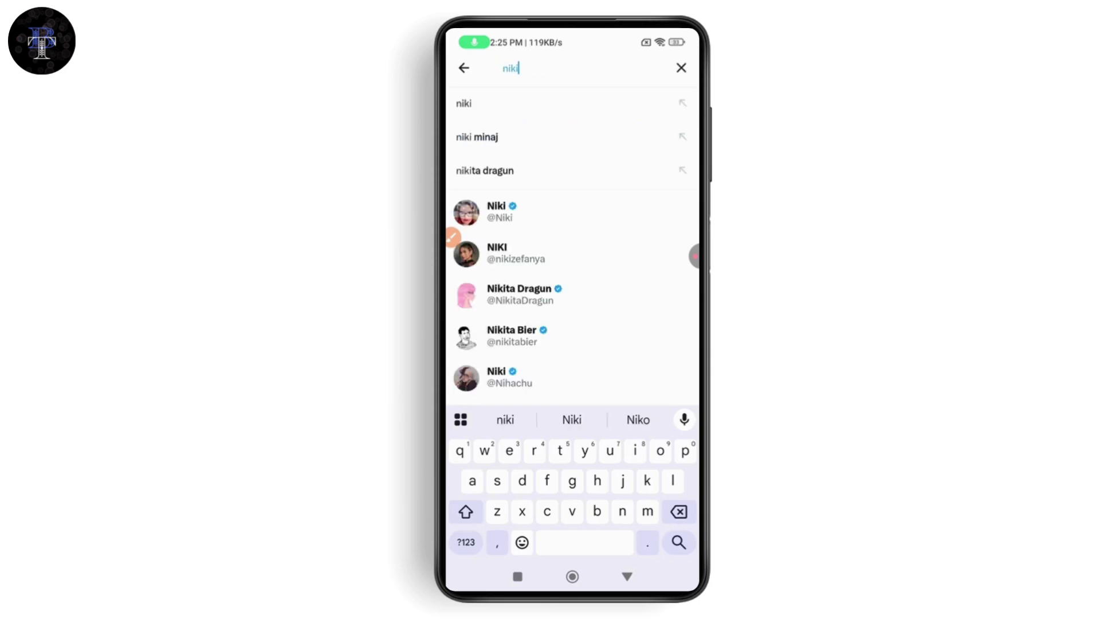
left_click(550, 211)
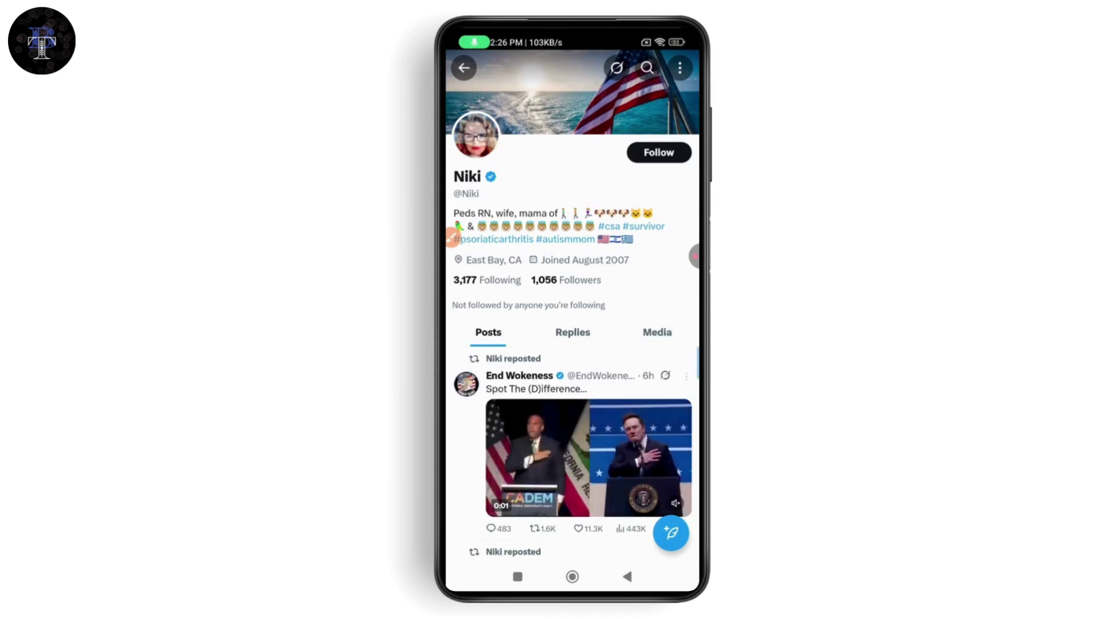
left_click(627, 576)
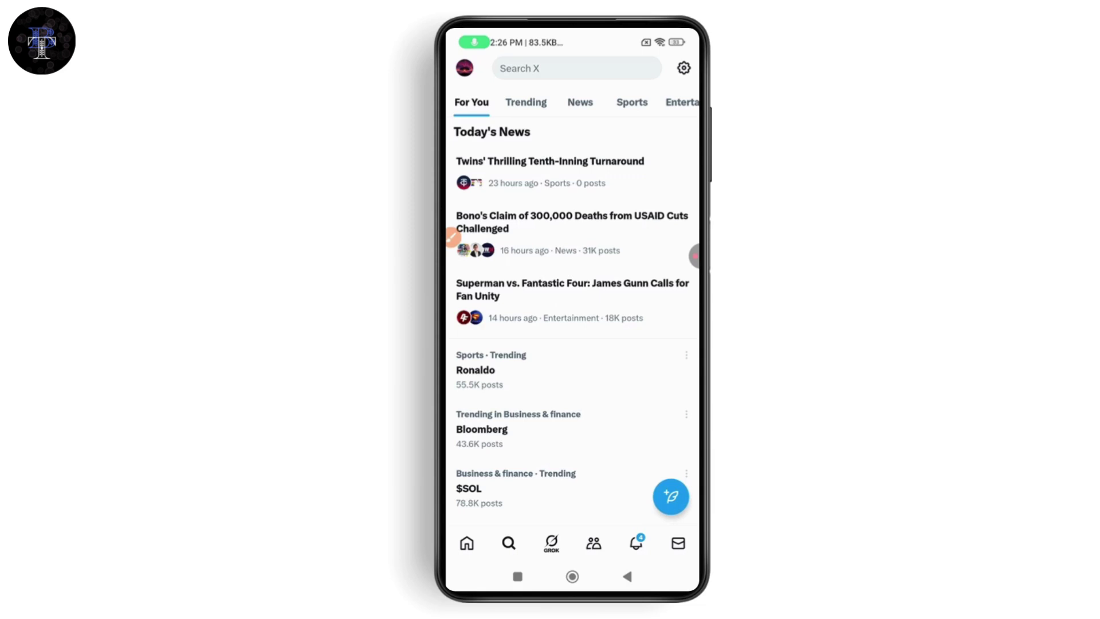
left_click_drag(632, 101, 594, 102)
left_click(591, 101)
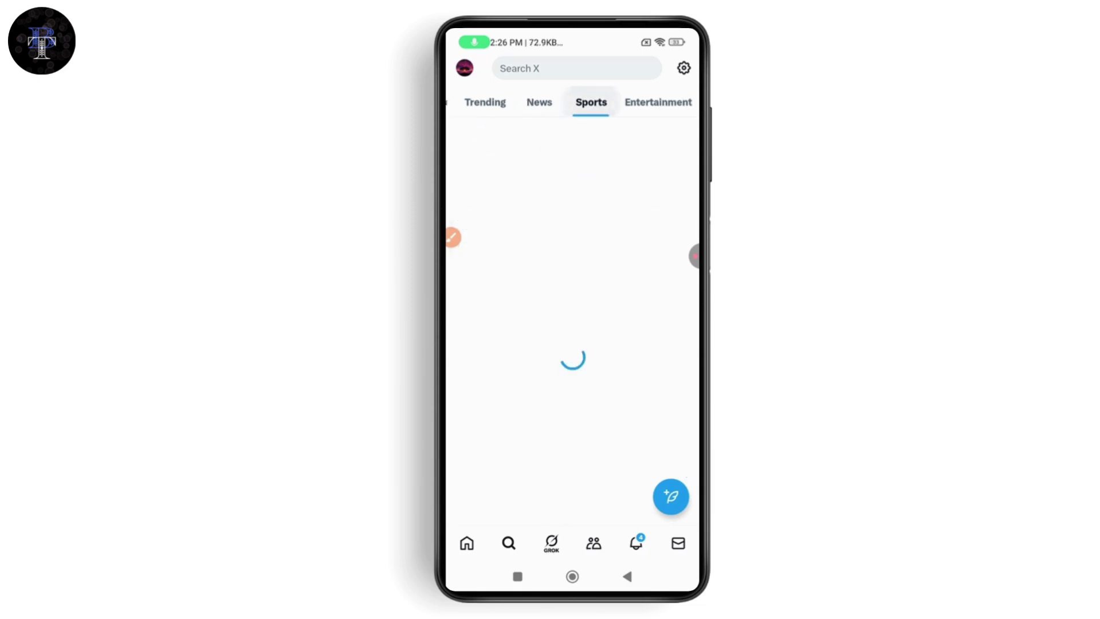
left_click_drag(515, 344, 645, 344)
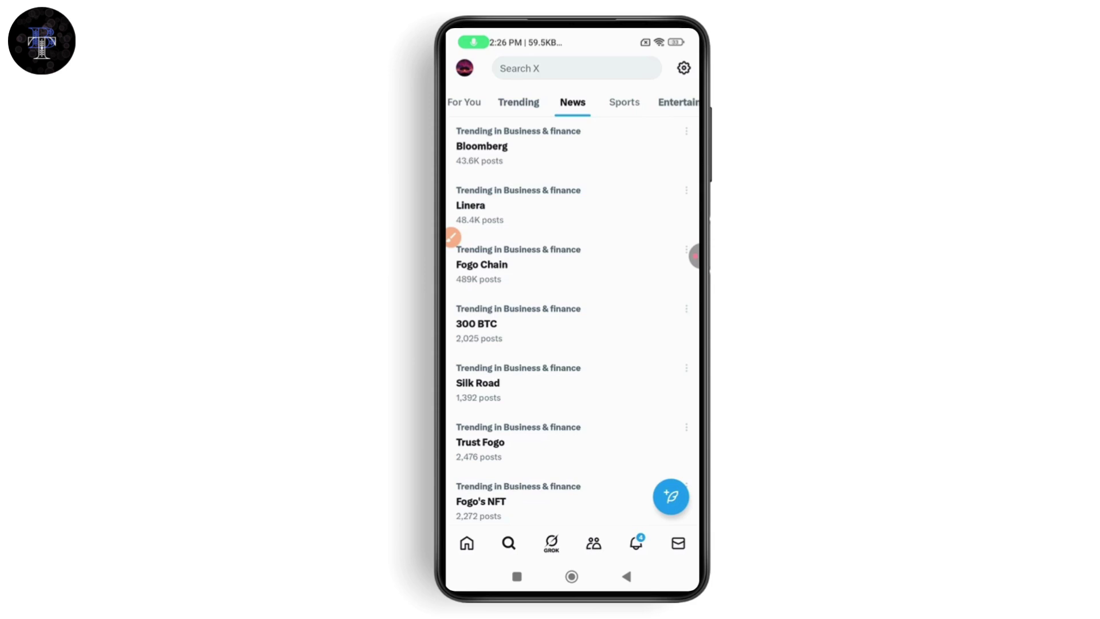
- Open Grok 3 from the bottom bar to see DeepSearch, Think and Edit Image
left_click(551, 543)
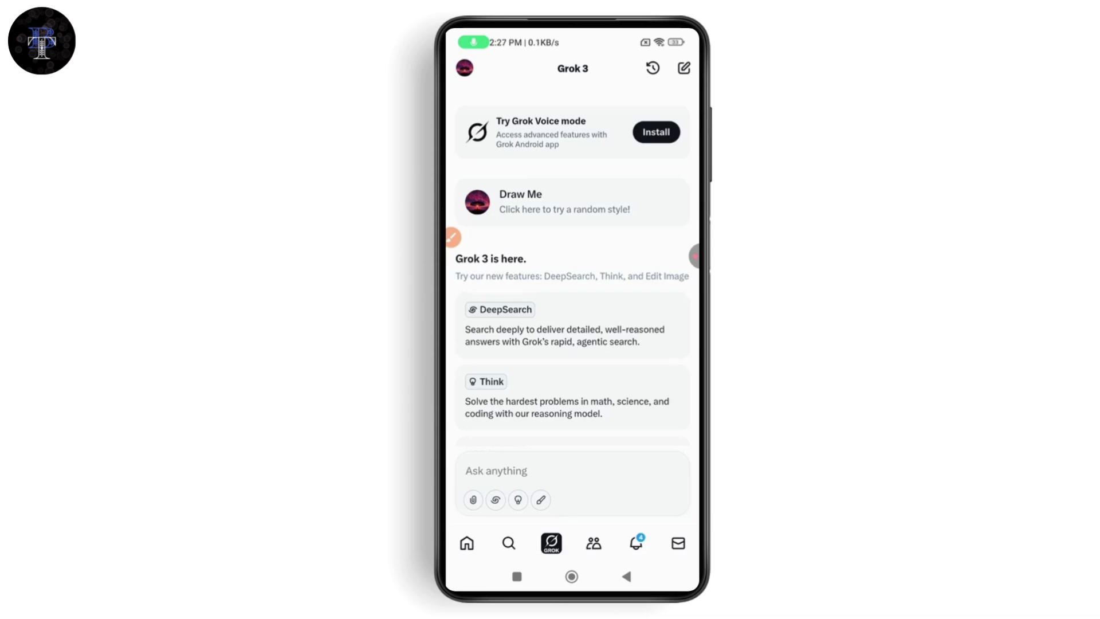
scroll(572, 344, "down", 2)
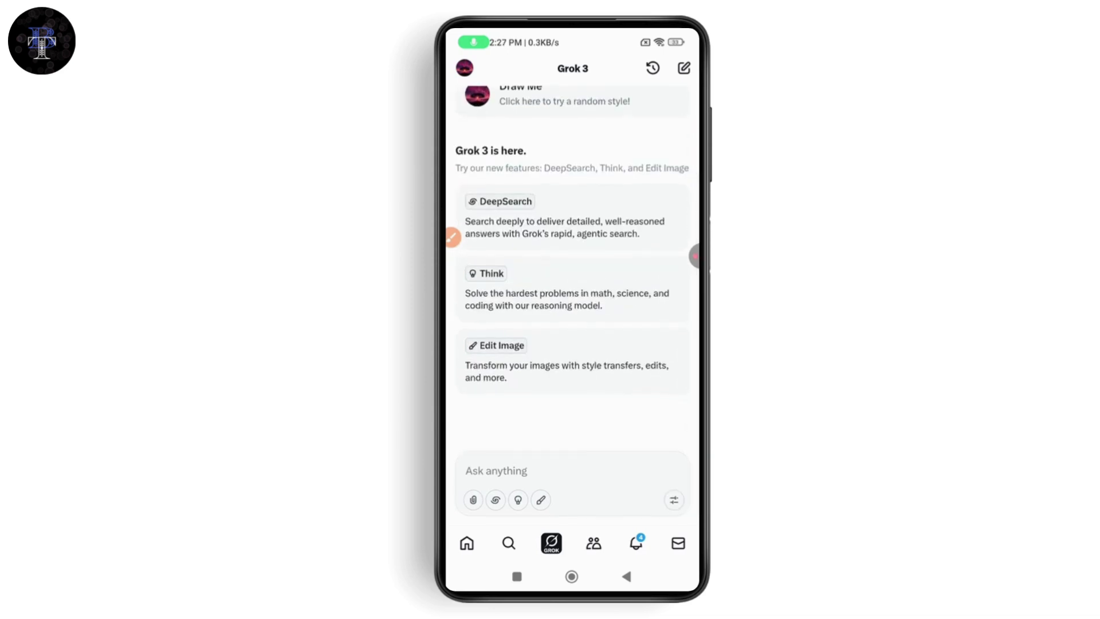
scroll(572, 344, "up", 2)
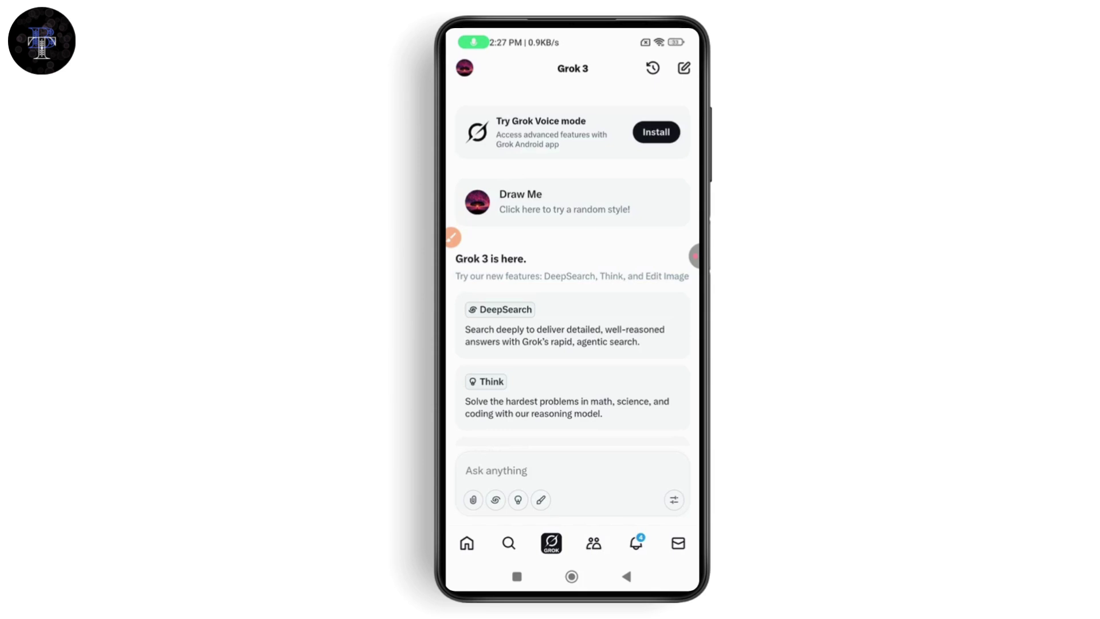
- Open Communities, dismiss the welcome with Check it out, and browse the Explore feed
left_click(467, 542)
scroll(588, 344, "down", 5)
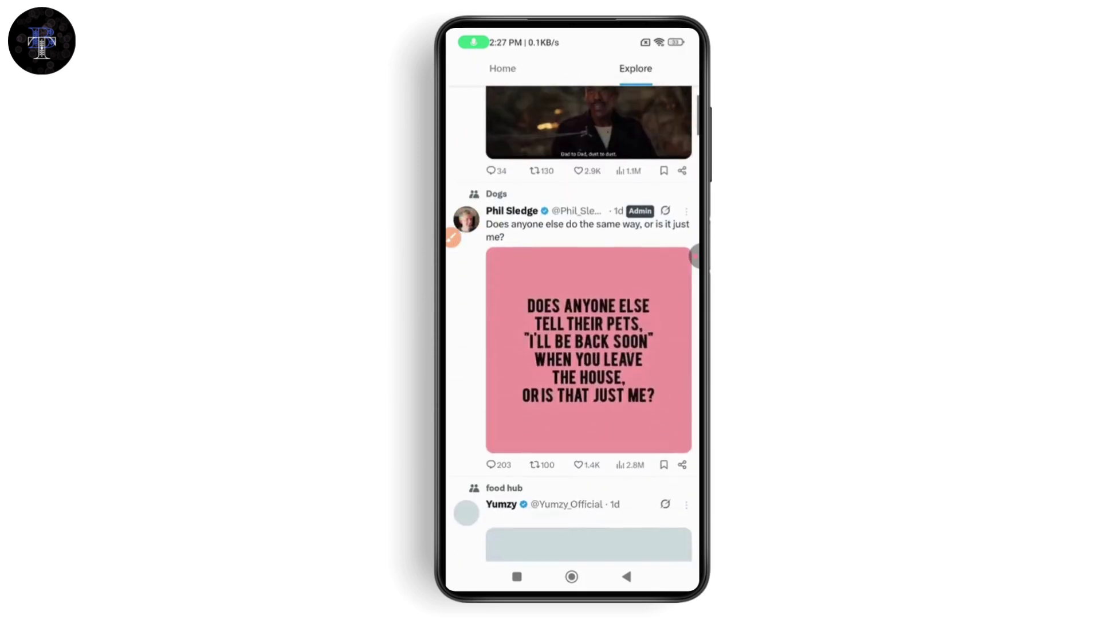
scroll(588, 344, "up", 5)
scroll(588, 344, "up", 1)
left_click_drag(499, 344, 679, 345)
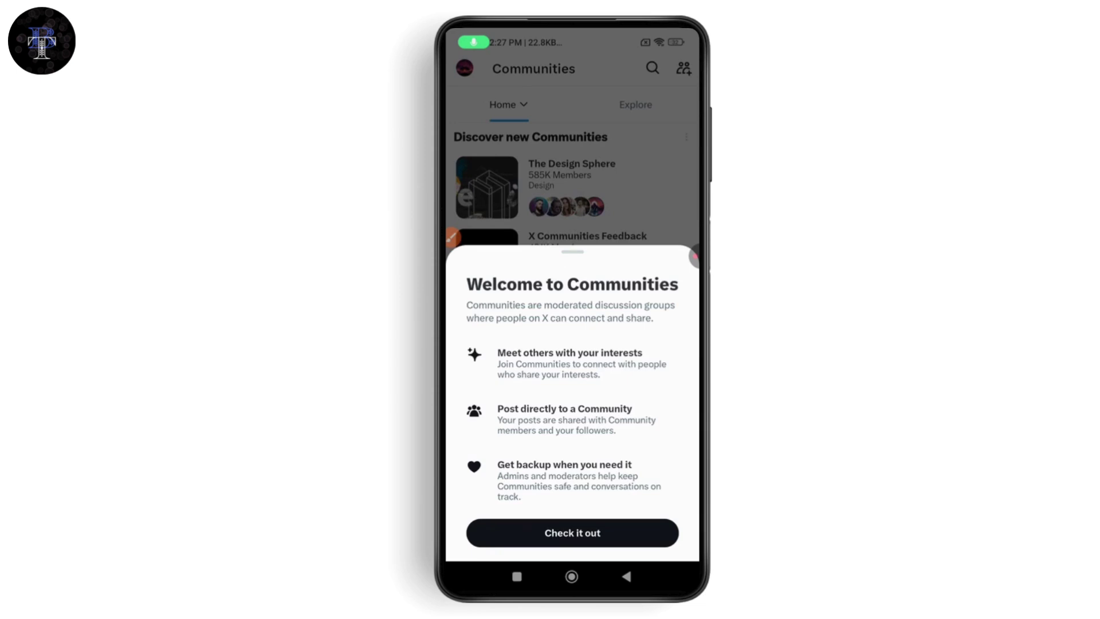
left_click(573, 532)
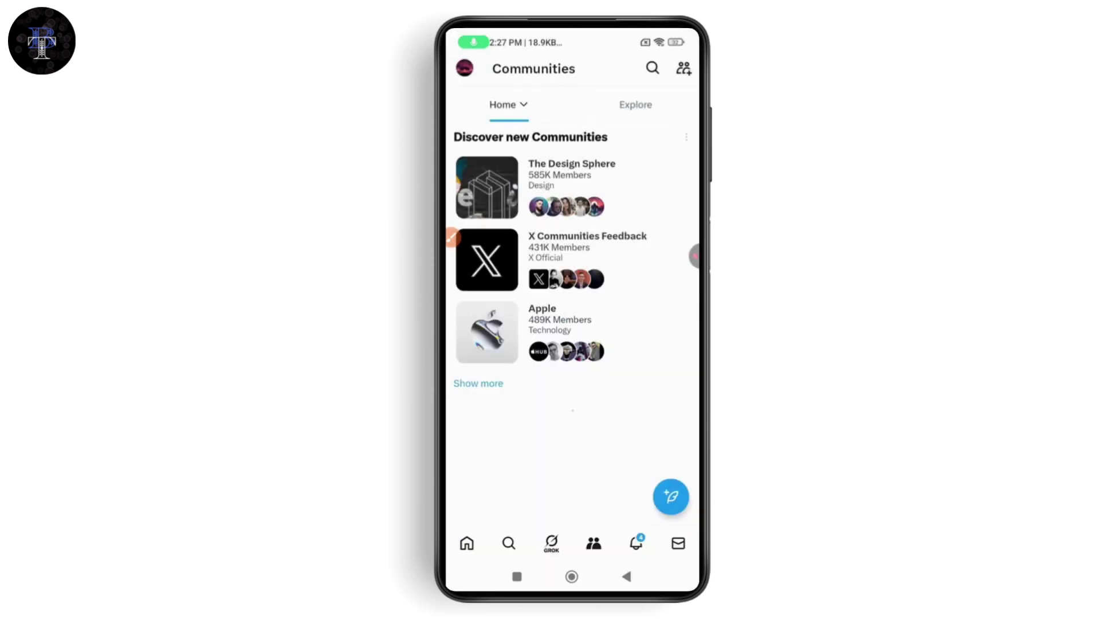
left_click(636, 104)
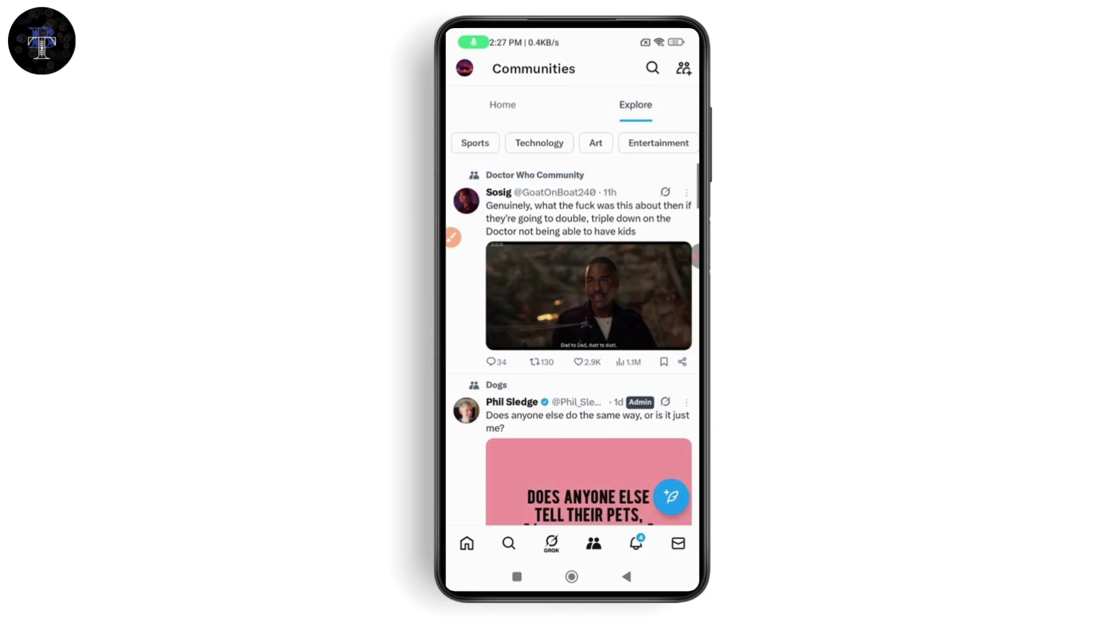
scroll(589, 344, "down", 8)
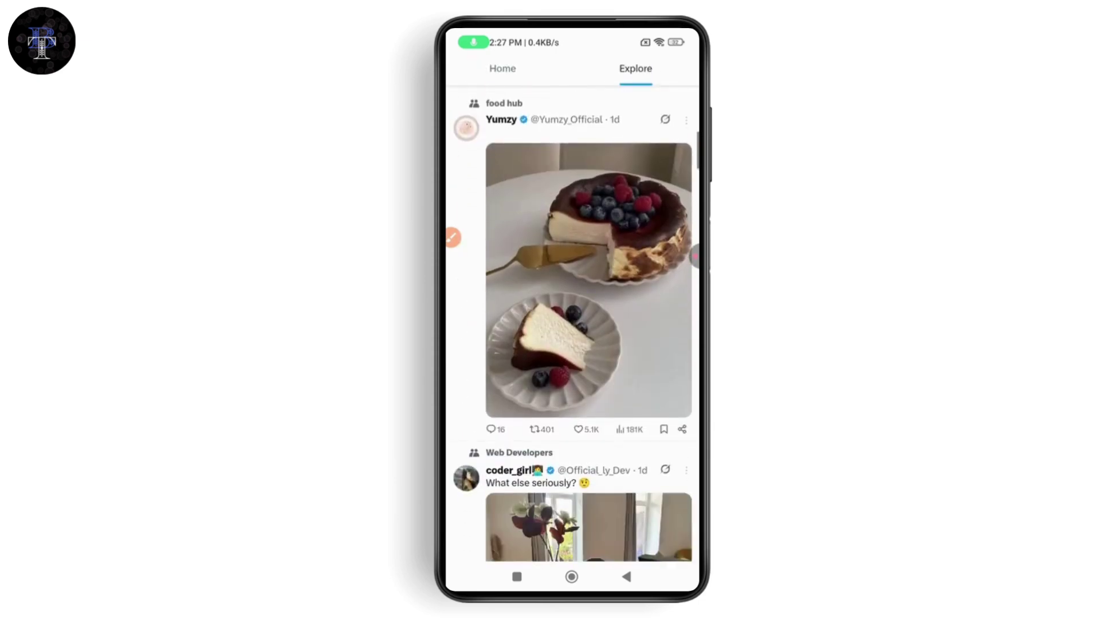
scroll(589, 343, "up", 6)
scroll(588, 345, "up", 3)
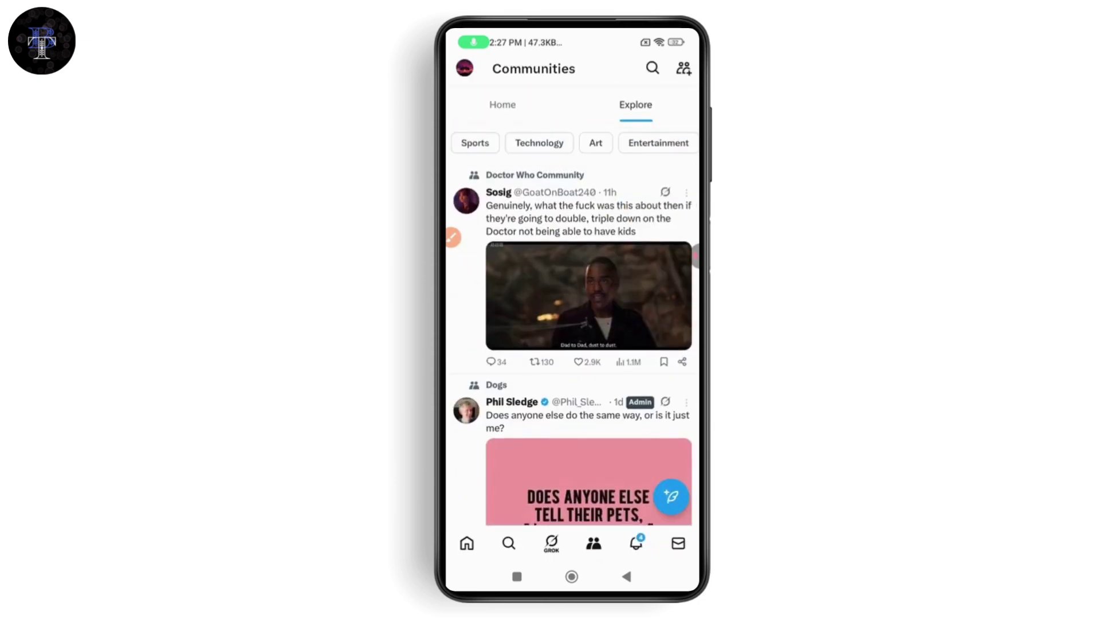
- Browse notifications through the Verified, Mentions and All filters, then open the Messages inbox
left_click(637, 544)
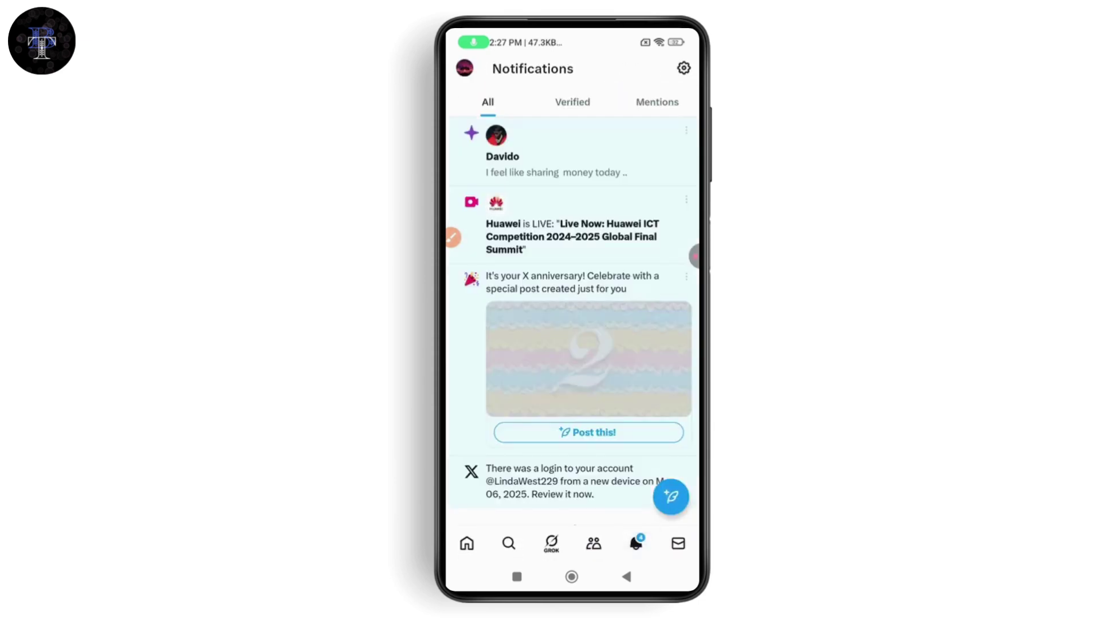
scroll(588, 344, "down", 2)
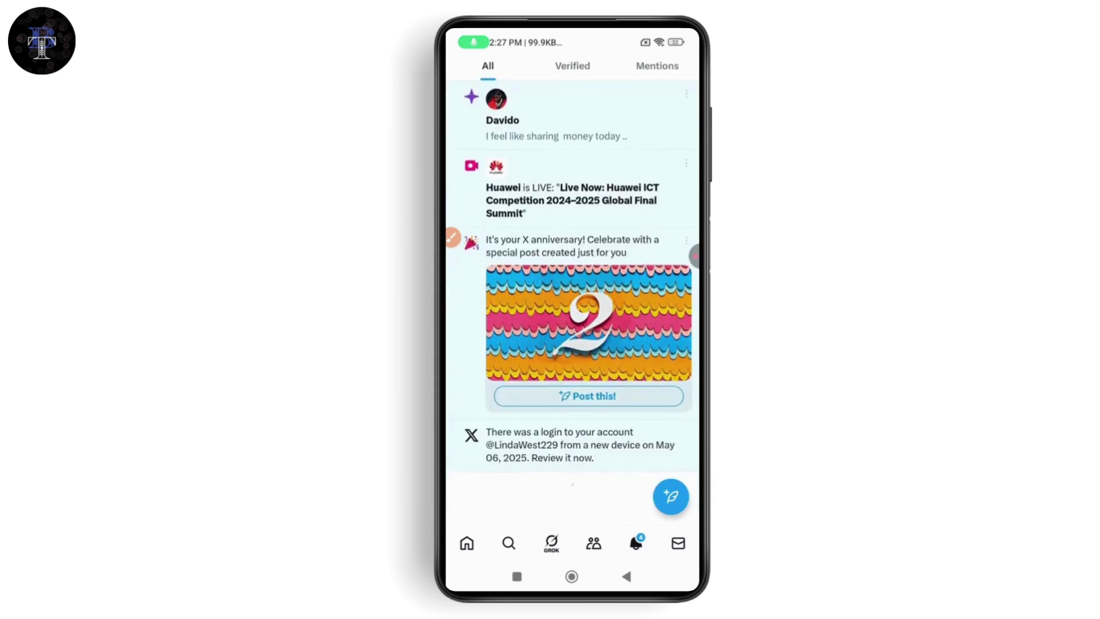
scroll(589, 344, "up", 2)
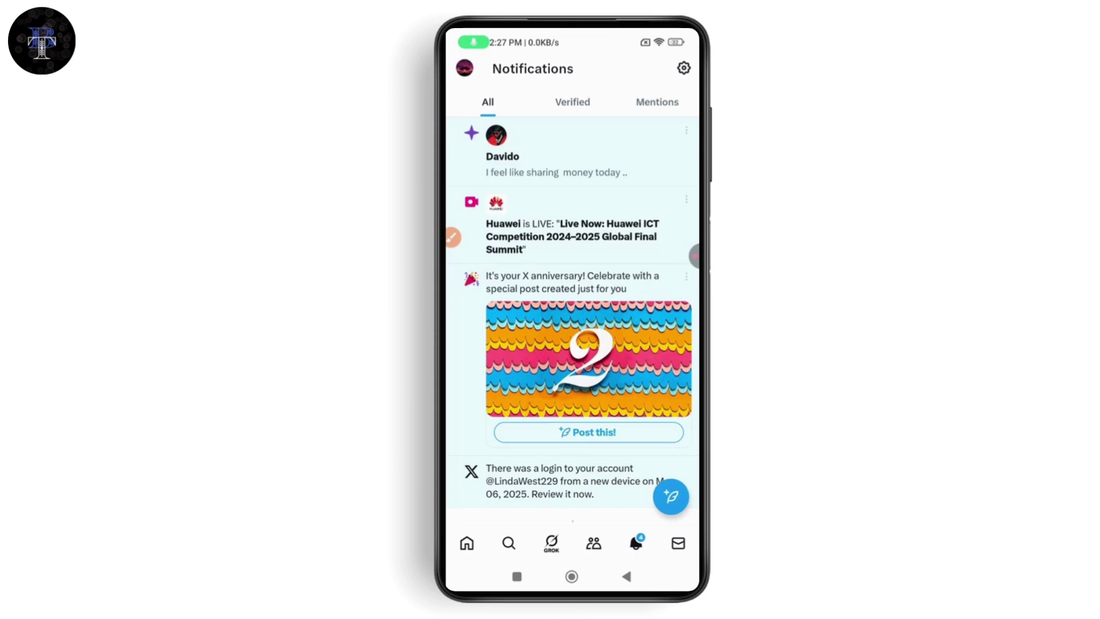
left_click(573, 101)
left_click(657, 101)
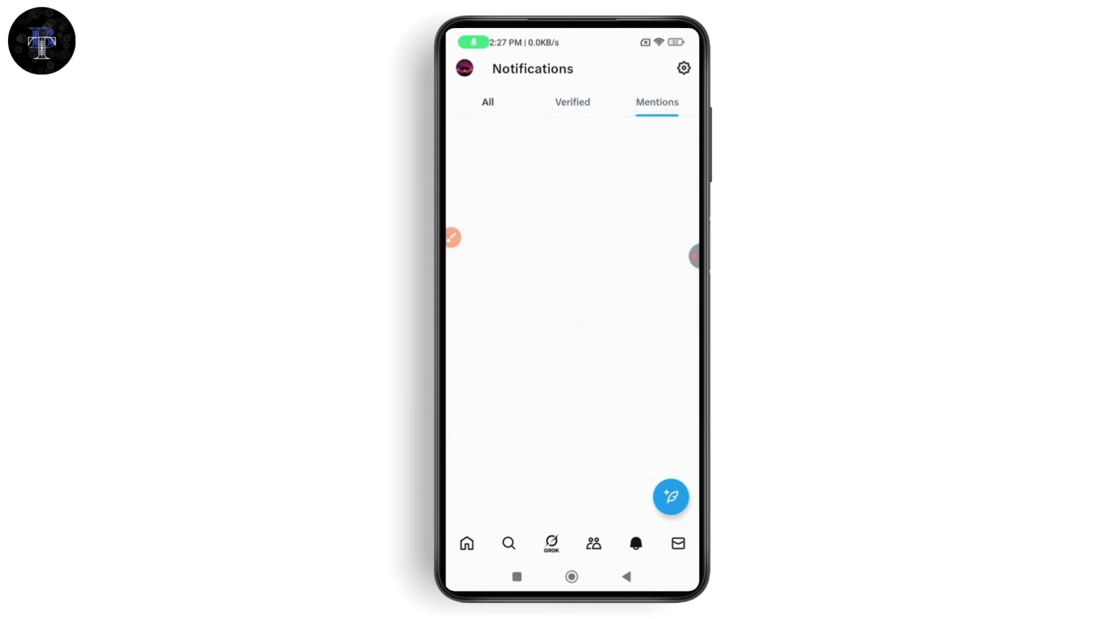
left_click(488, 102)
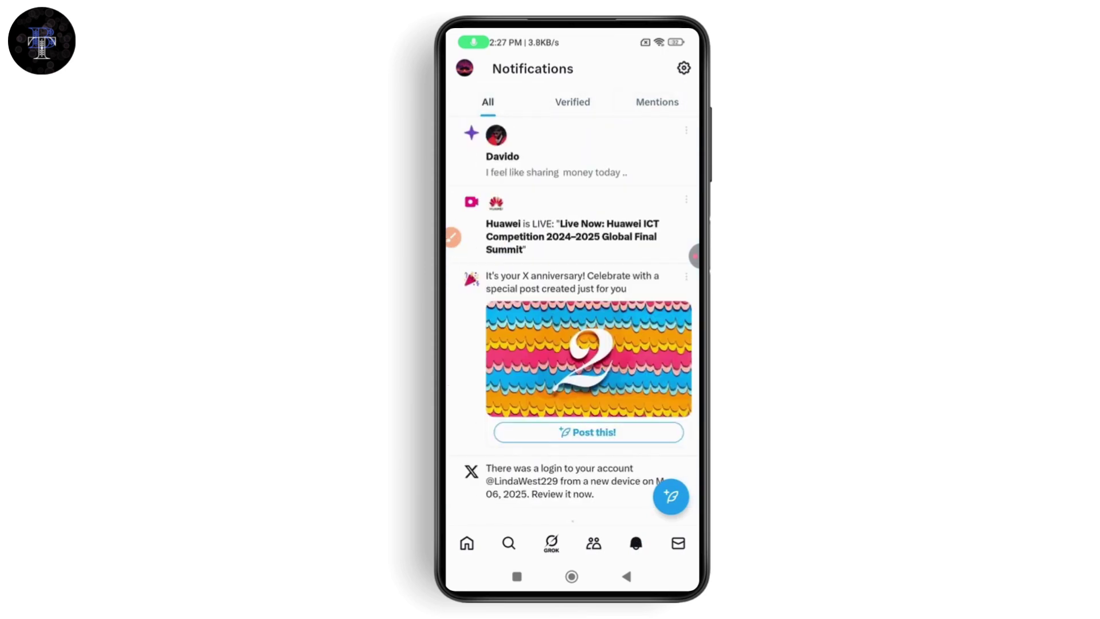
left_click(678, 543)
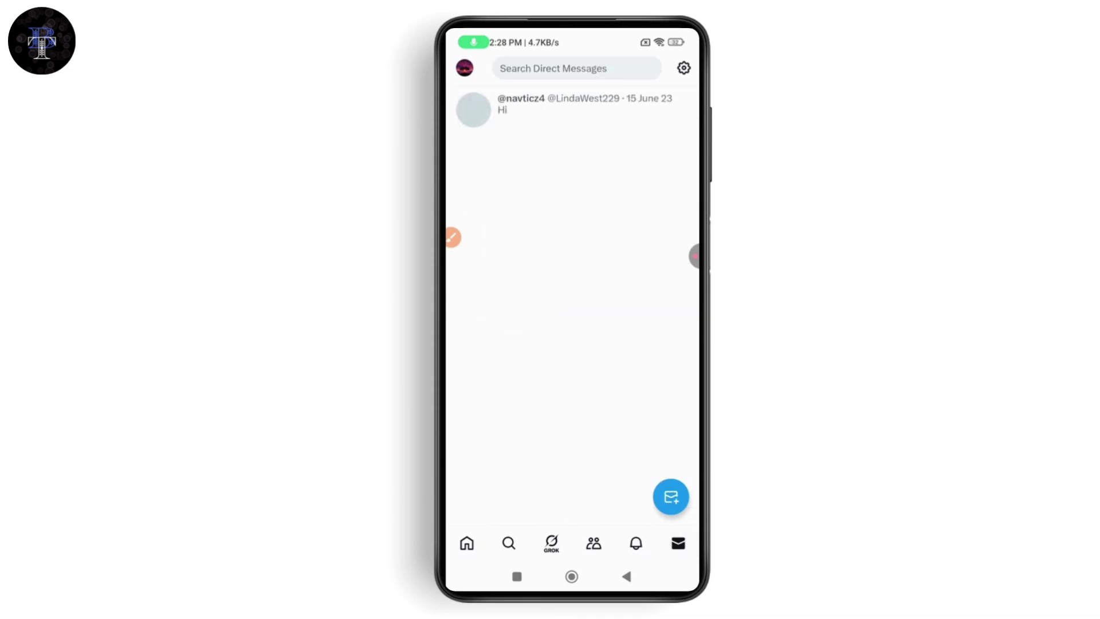
left_click(466, 543)
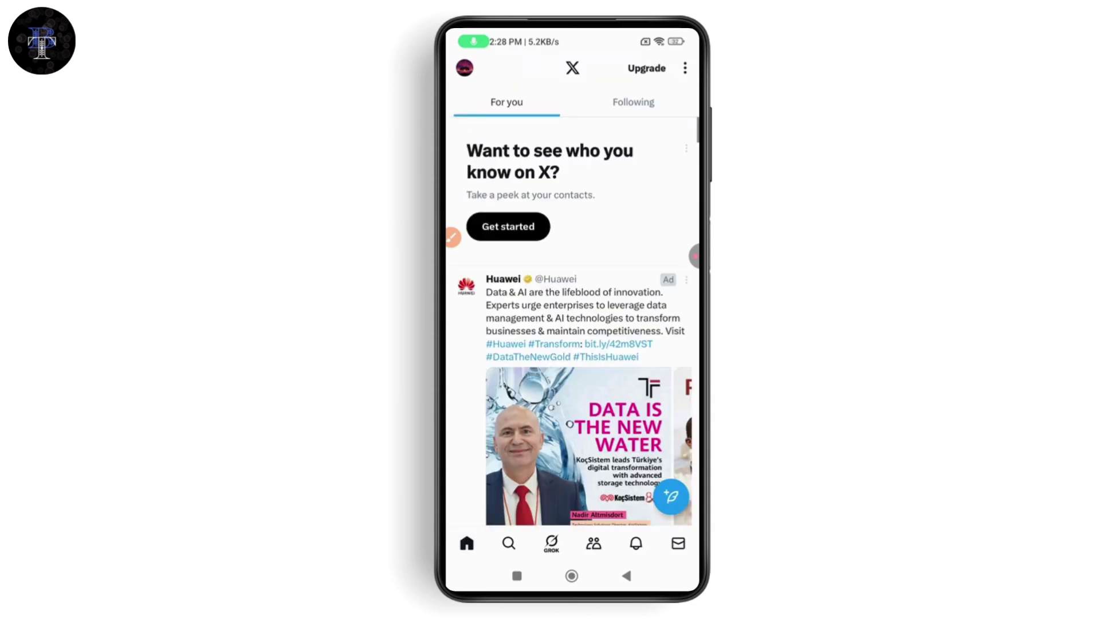
left_click(509, 543)
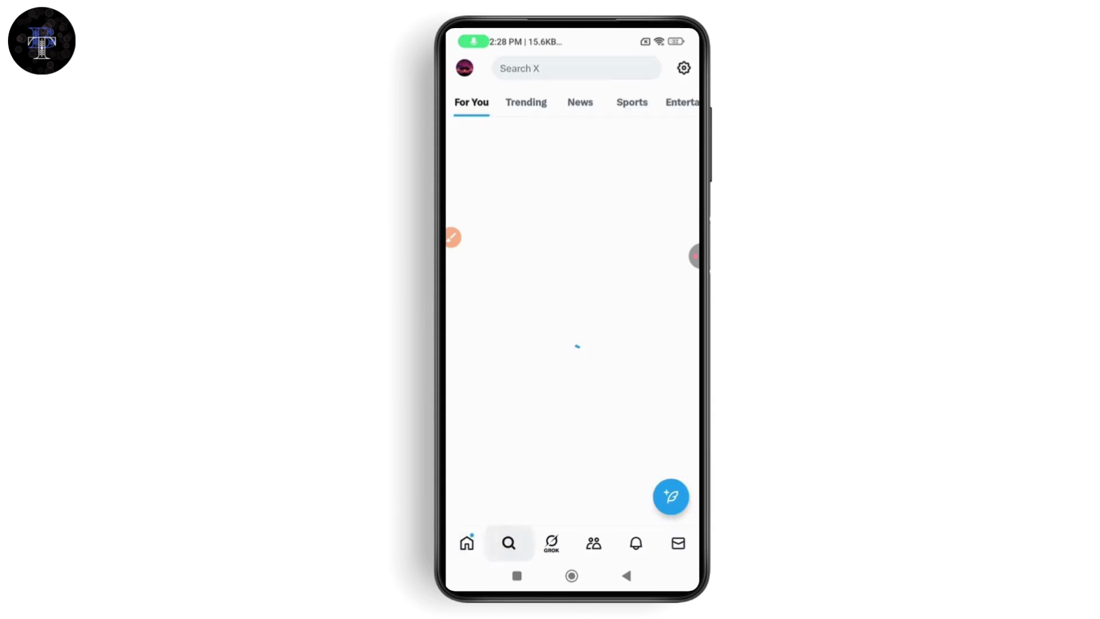
left_click(593, 544)
left_click(636, 543)
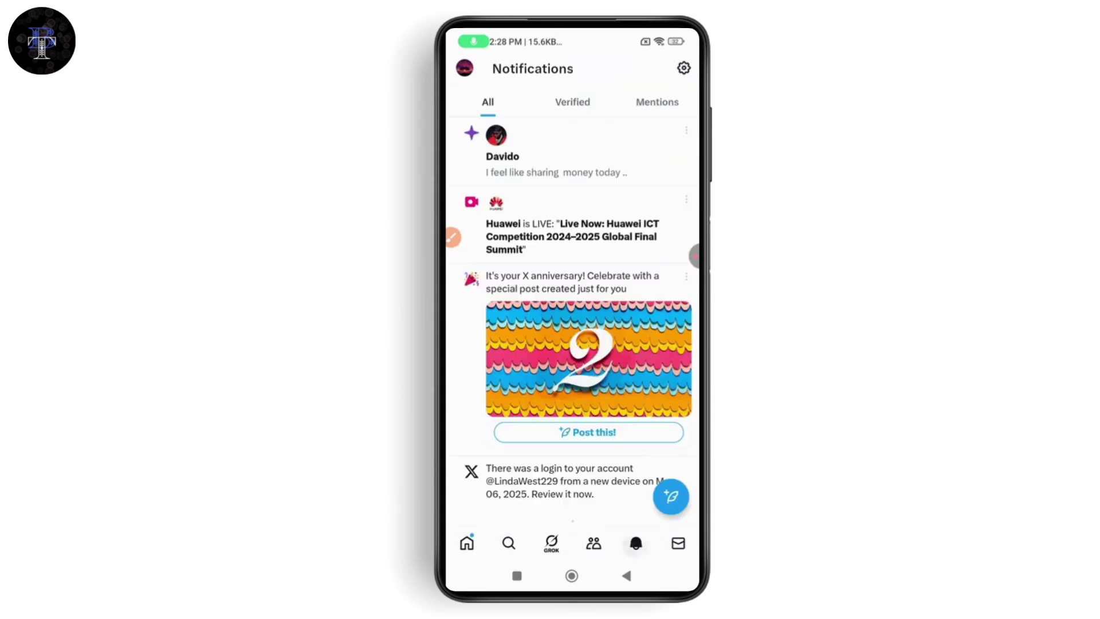
left_click(677, 543)
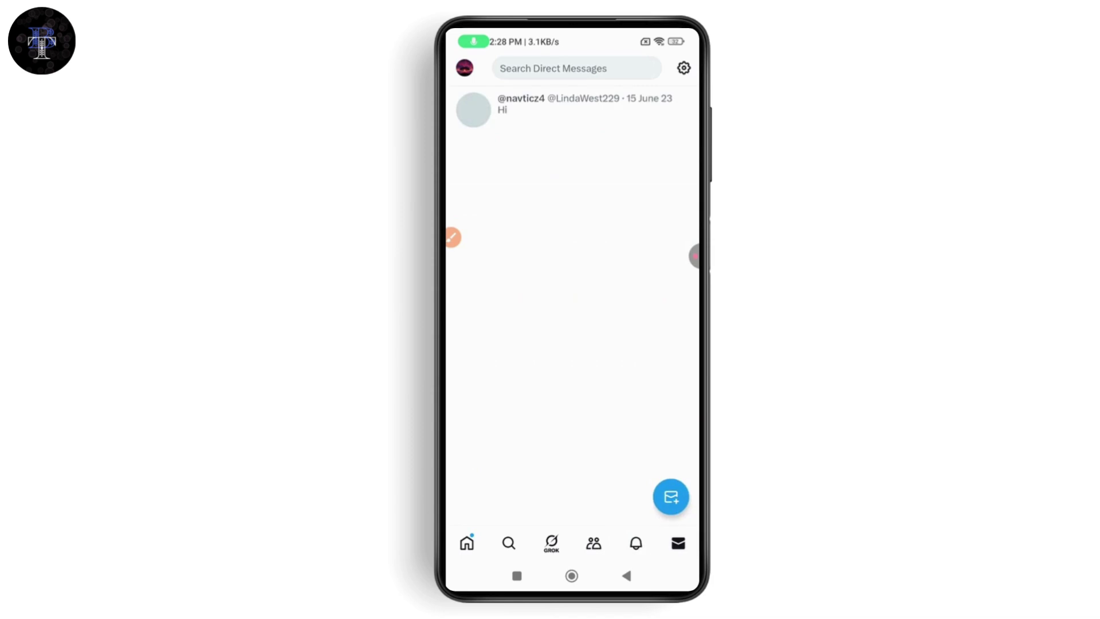
left_click(467, 544)
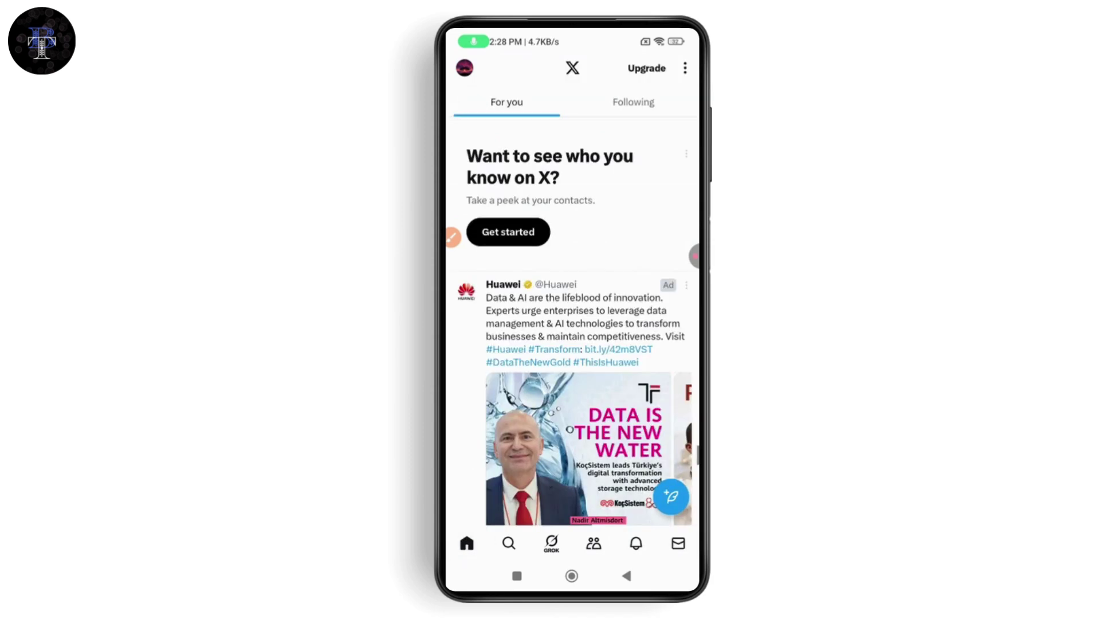
left_click(678, 543)
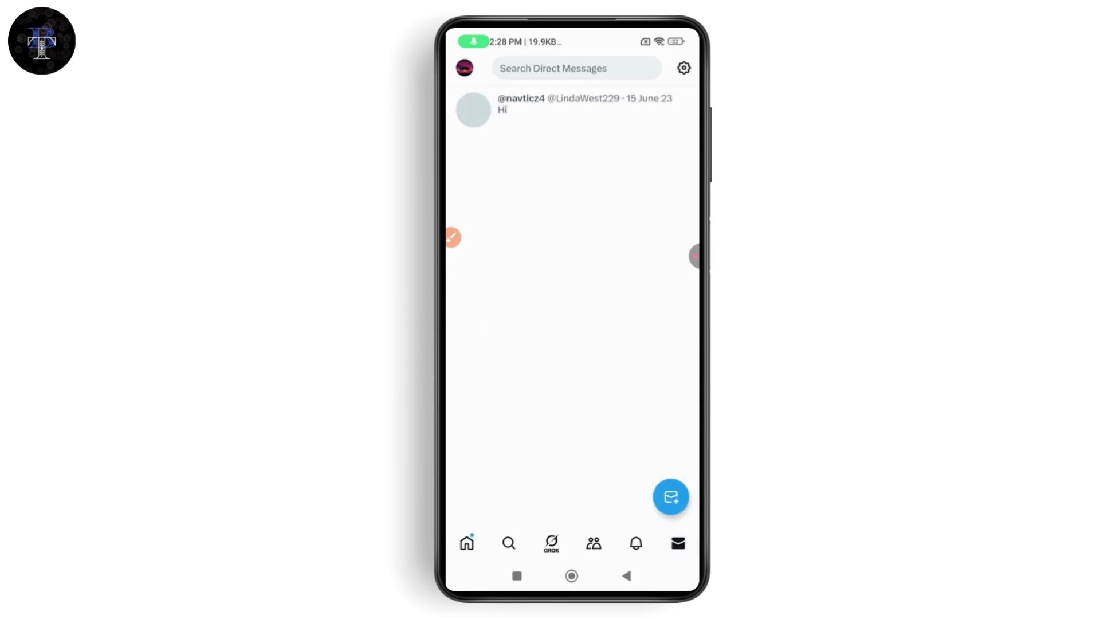
- Open the top account's conversation from New message, dismiss the voice intro, then go Home
left_click(671, 497)
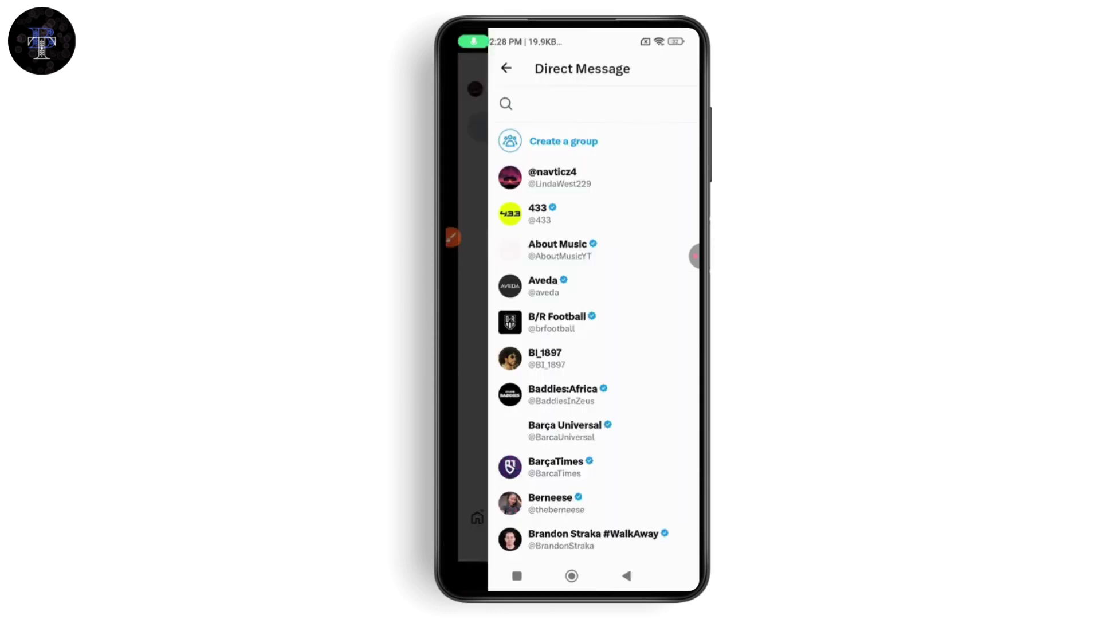
scroll(572, 344, "down", 5)
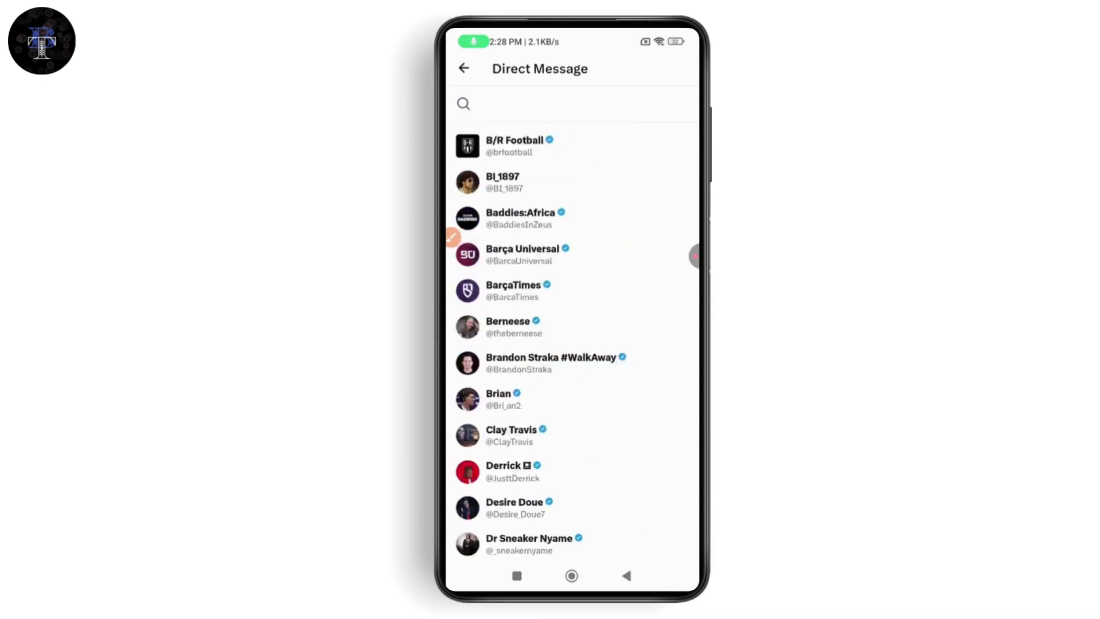
scroll(572, 344, "up", 5)
left_click(509, 177)
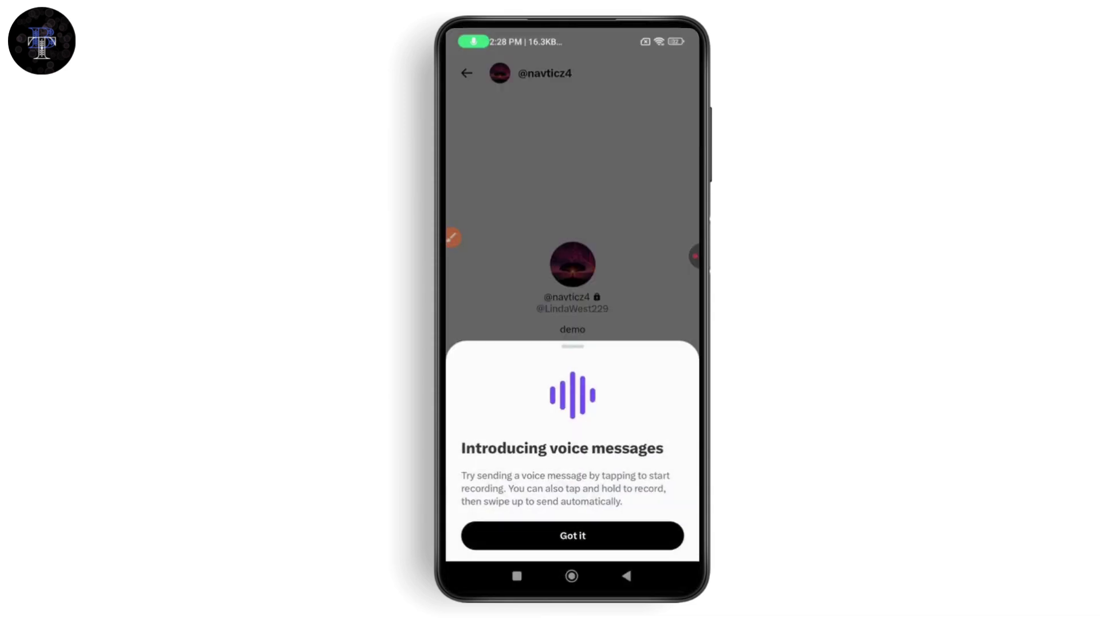
left_click(573, 534)
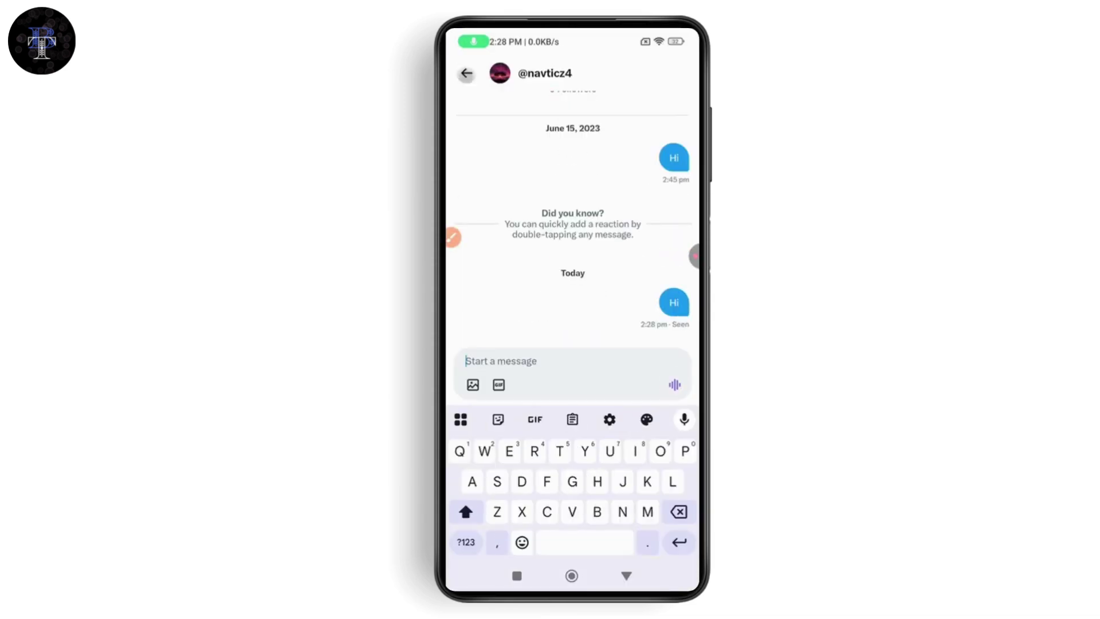
left_click(465, 74)
left_click(465, 543)
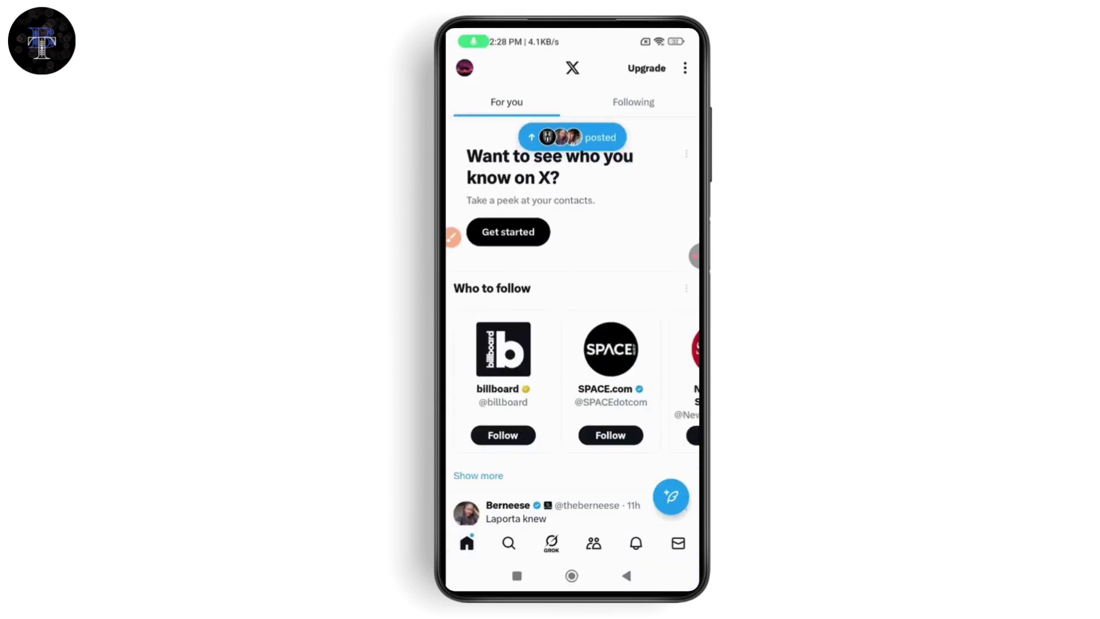
- Draft a post reading 'Hi everyone', leaving the reply setting on Everyone
left_click(671, 497)
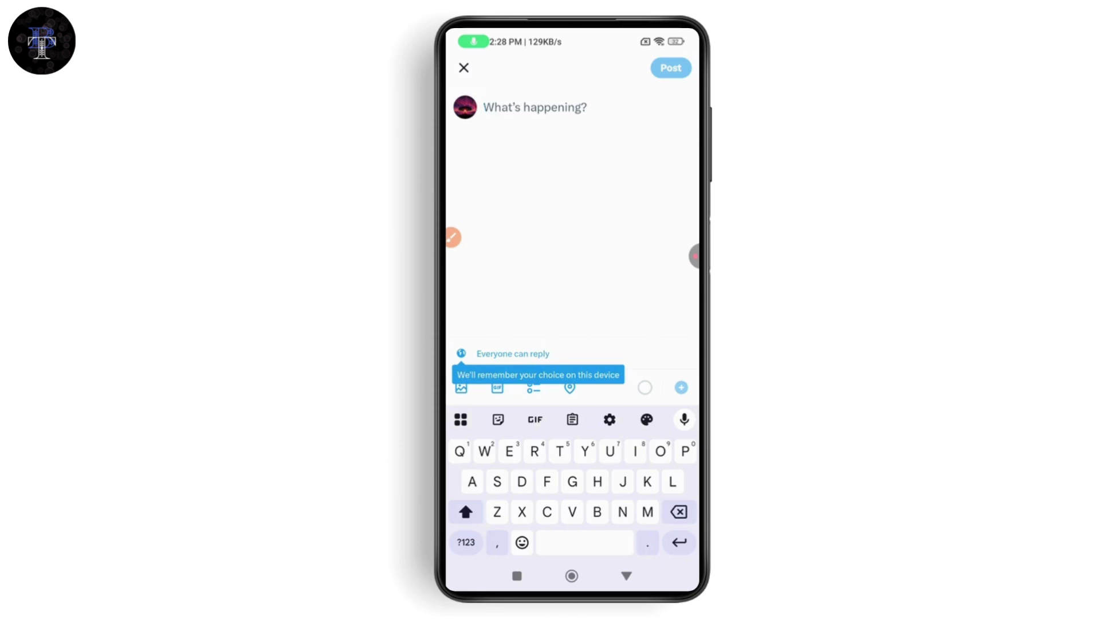
type("Hi e")
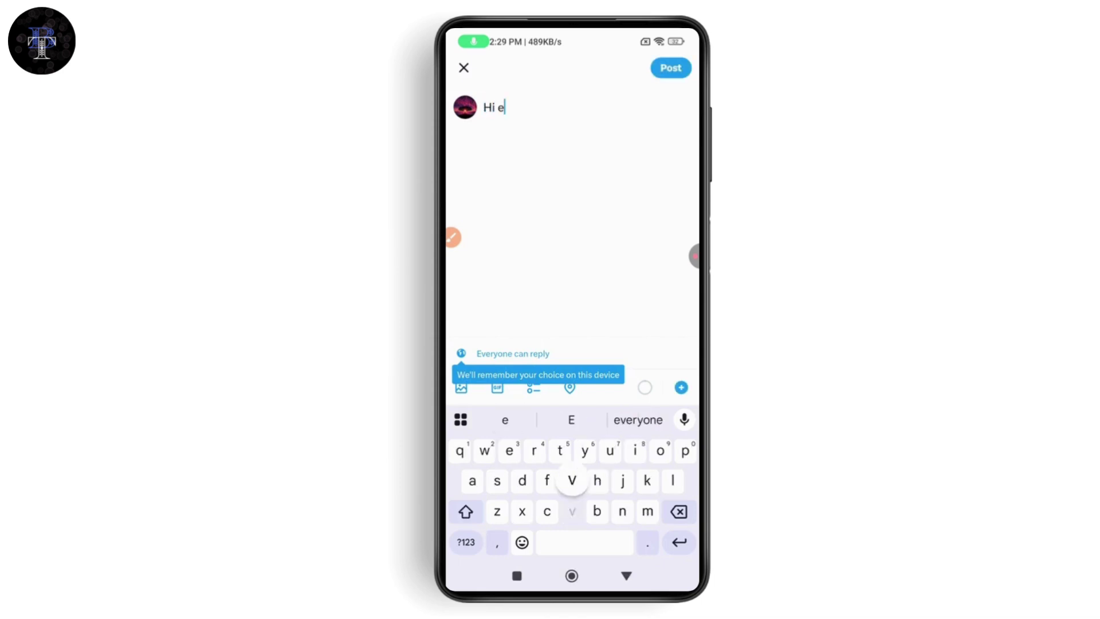
type("v")
left_click(638, 420)
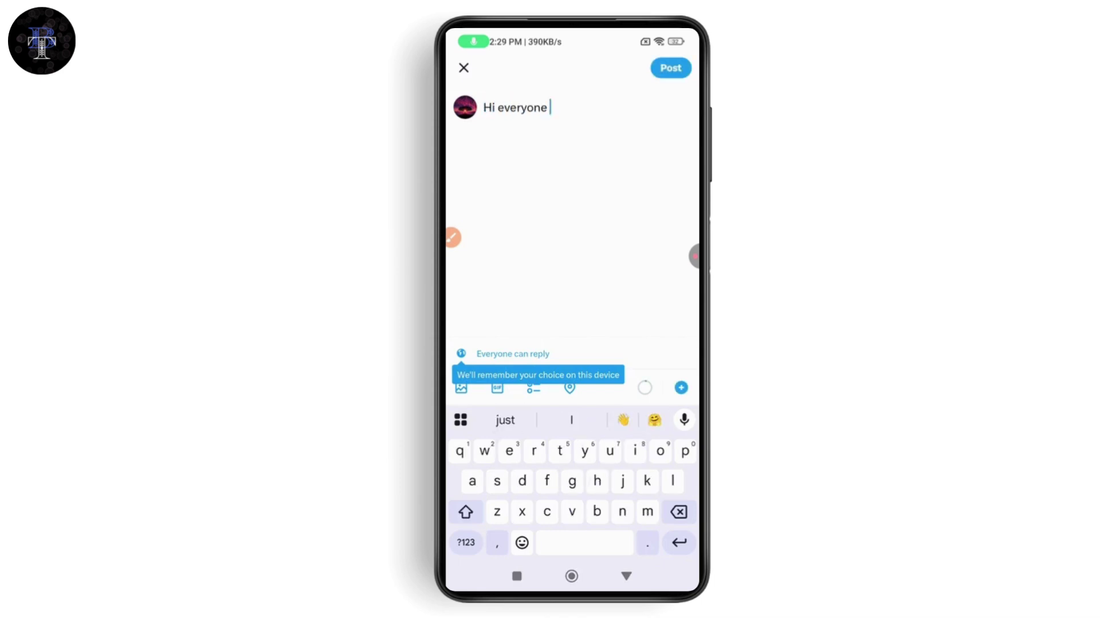
left_click(513, 354)
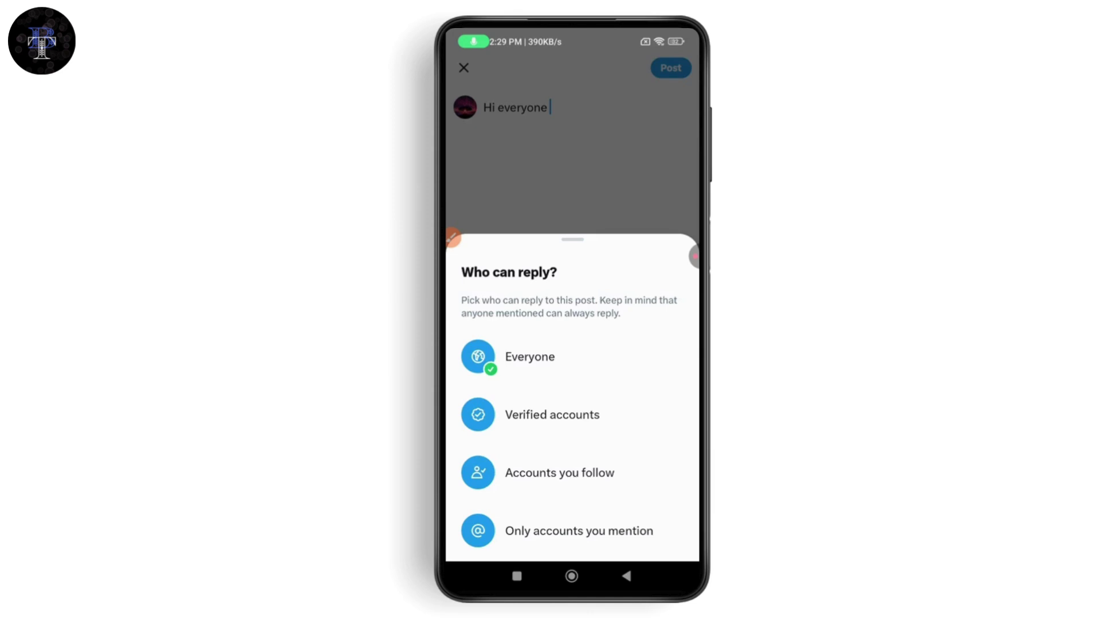
left_click(530, 356)
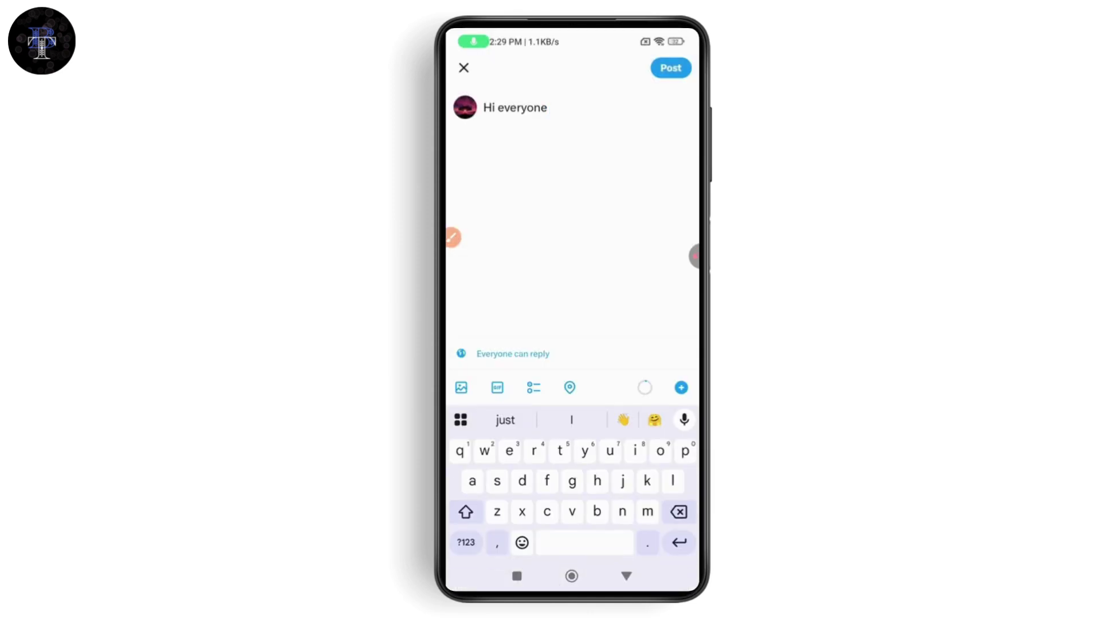
- Add a poll to 'Hi everyone', skip the location, and add a second thread post
left_click(533, 387)
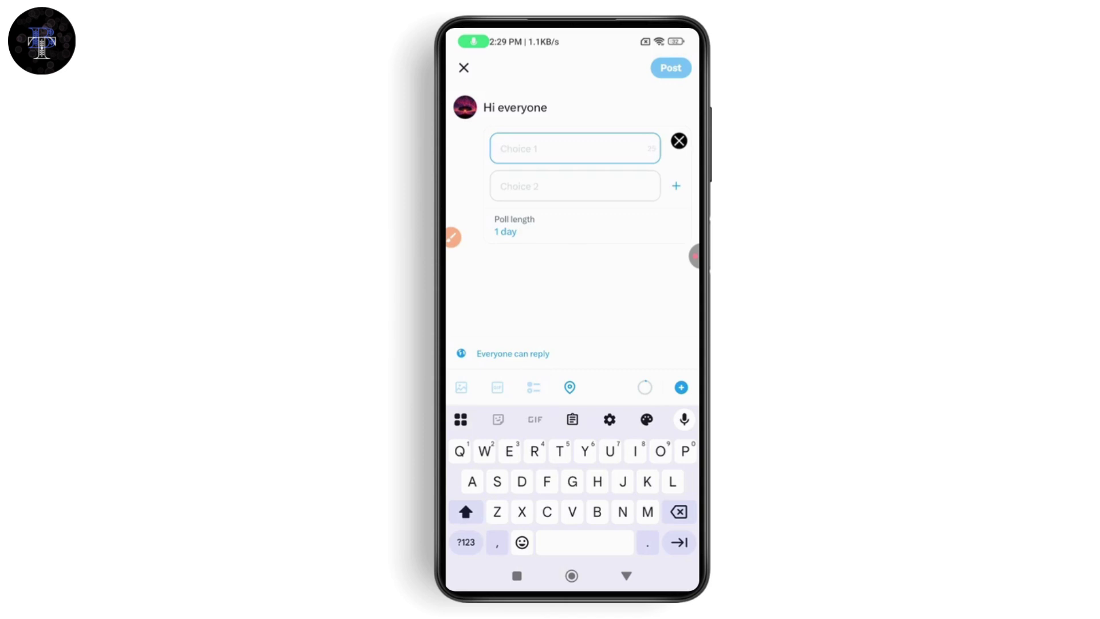
left_click(569, 387)
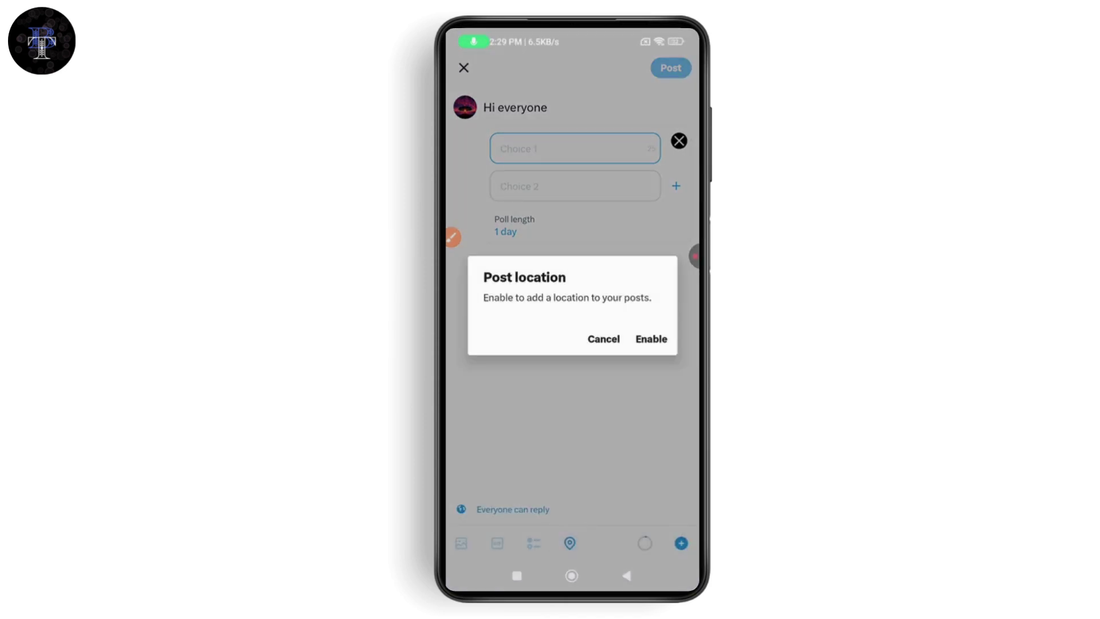
left_click(681, 544)
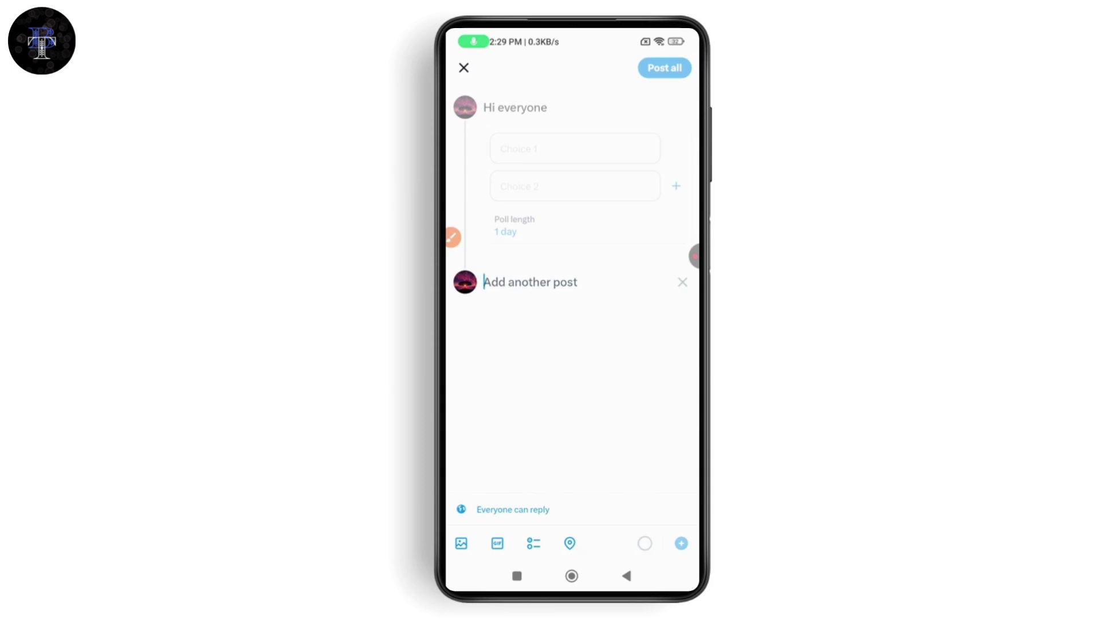
- Type 'Heloo' in the second post and accept the 'Hello' correction
left_click(559, 282)
type("Helo")
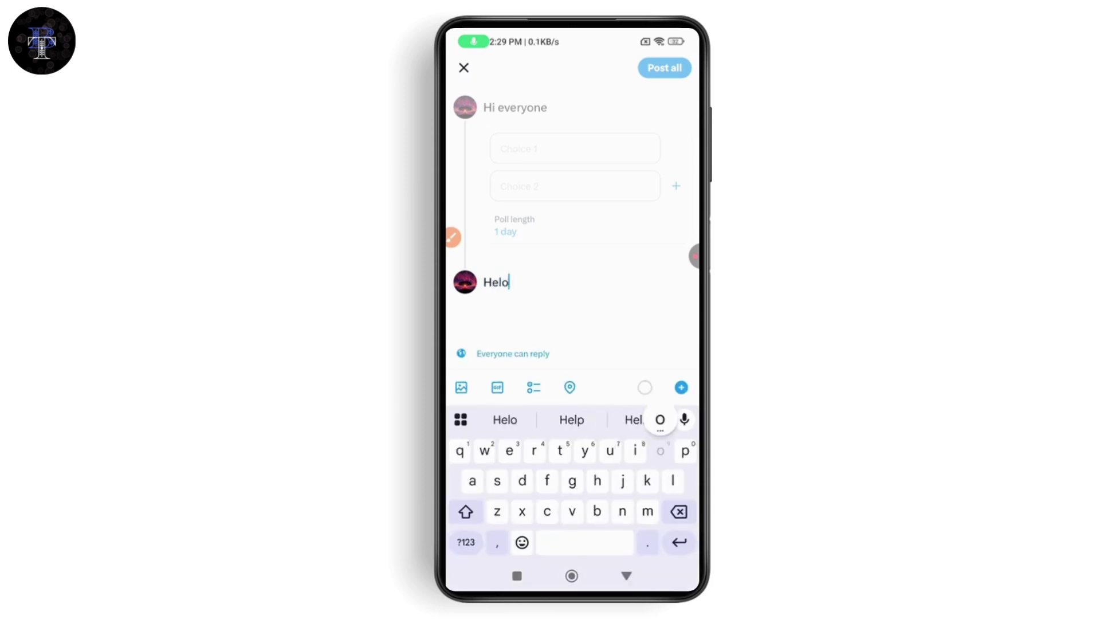
type("o")
left_click(572, 420)
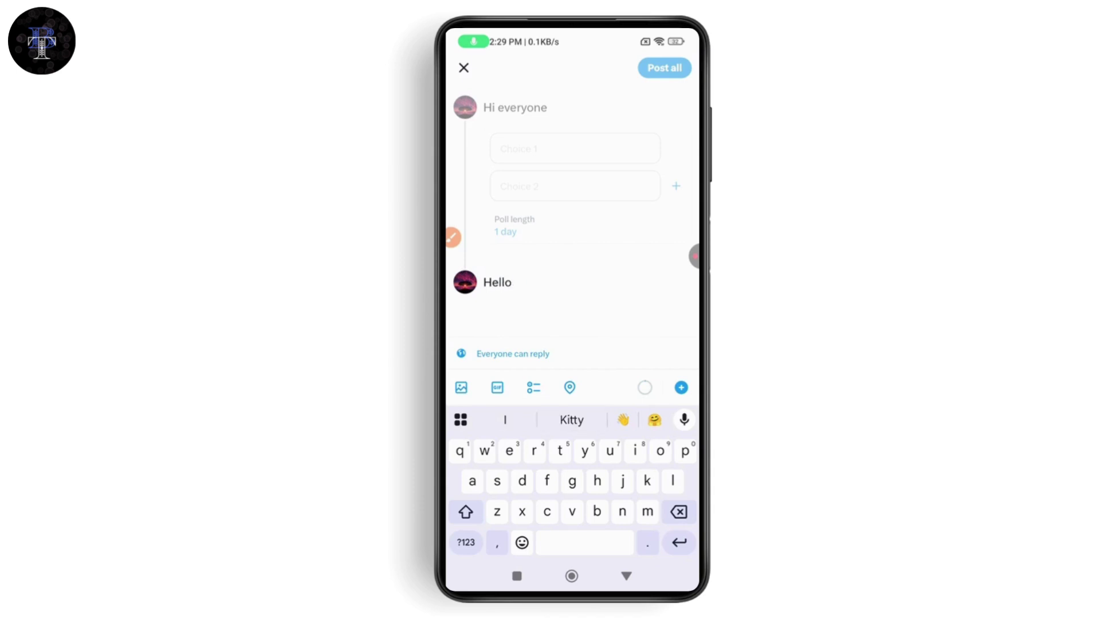